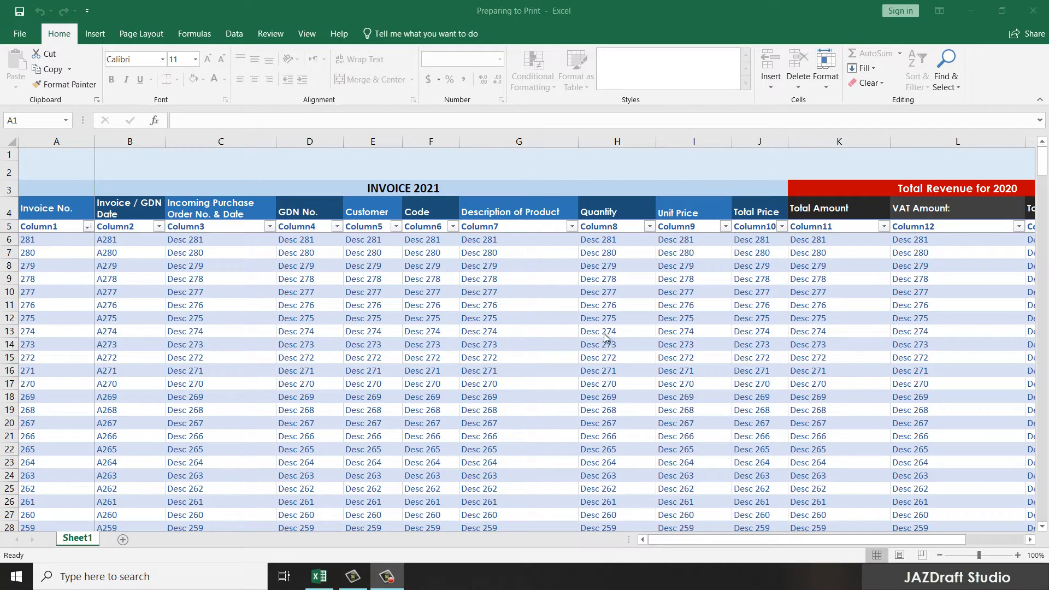
Step: Preview the invoice sheet's current print layout in Backstage, then return to the worksheet
{"action": "left_click", "coordinate": [71, 155]}
{"action": "left_click", "coordinate": [19, 33]}
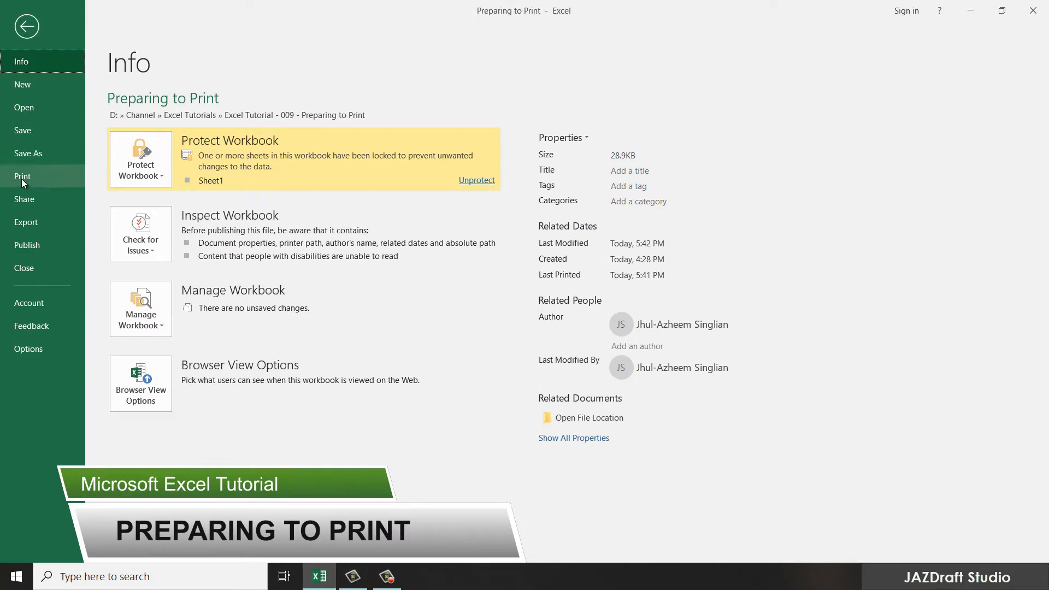
{"action": "left_click", "coordinate": [23, 180]}
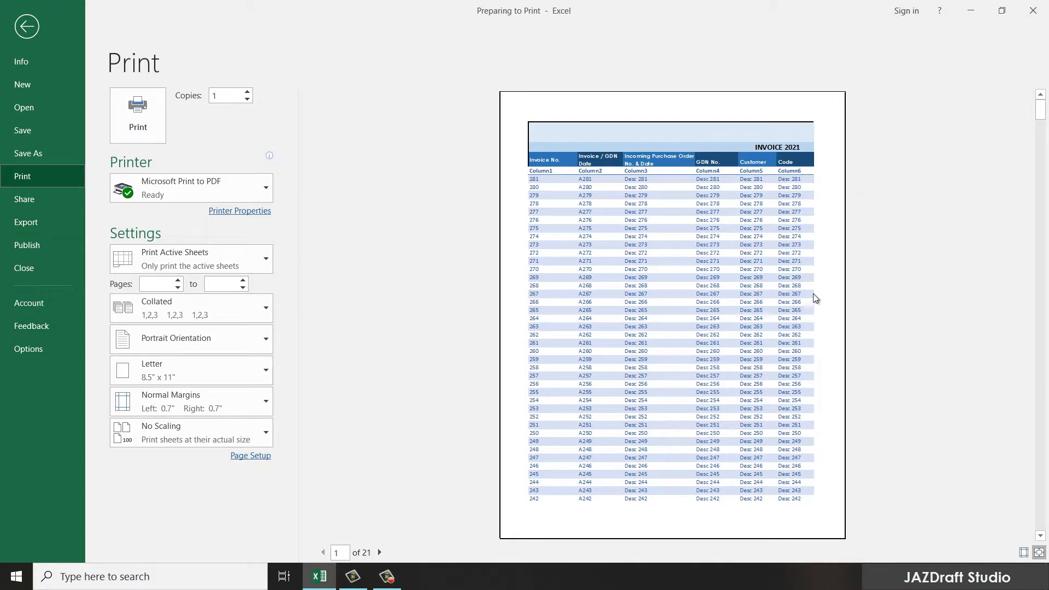
{"action": "scroll", "coordinate": [797, 331], "scroll_direction": "down", "scroll_amount": 3}
{"action": "scroll", "coordinate": [796, 330], "scroll_direction": "down", "scroll_amount": 7}
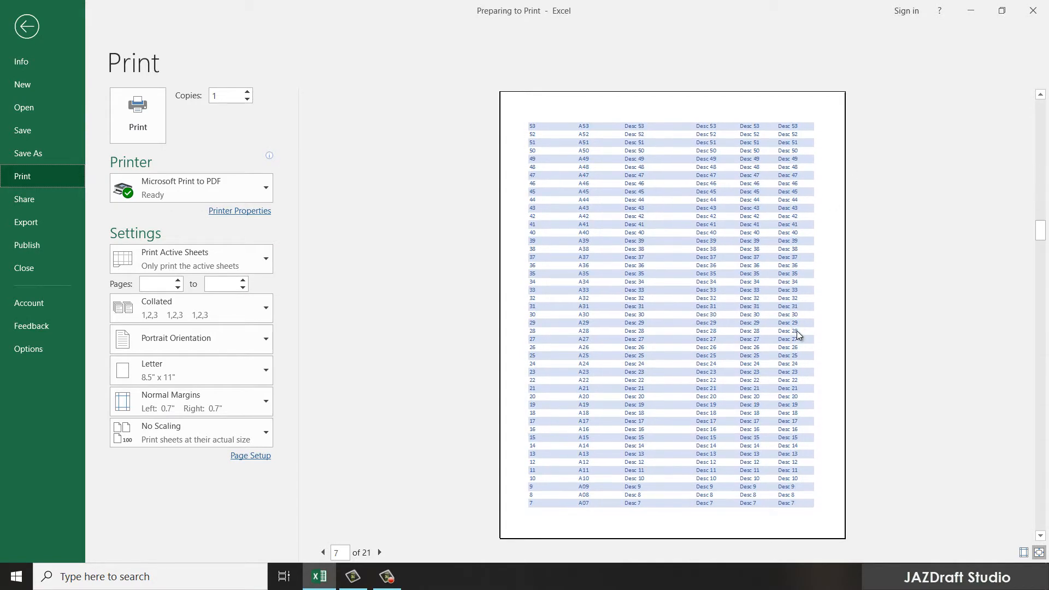
{"action": "scroll", "coordinate": [796, 325], "scroll_direction": "up", "scroll_amount": 6}
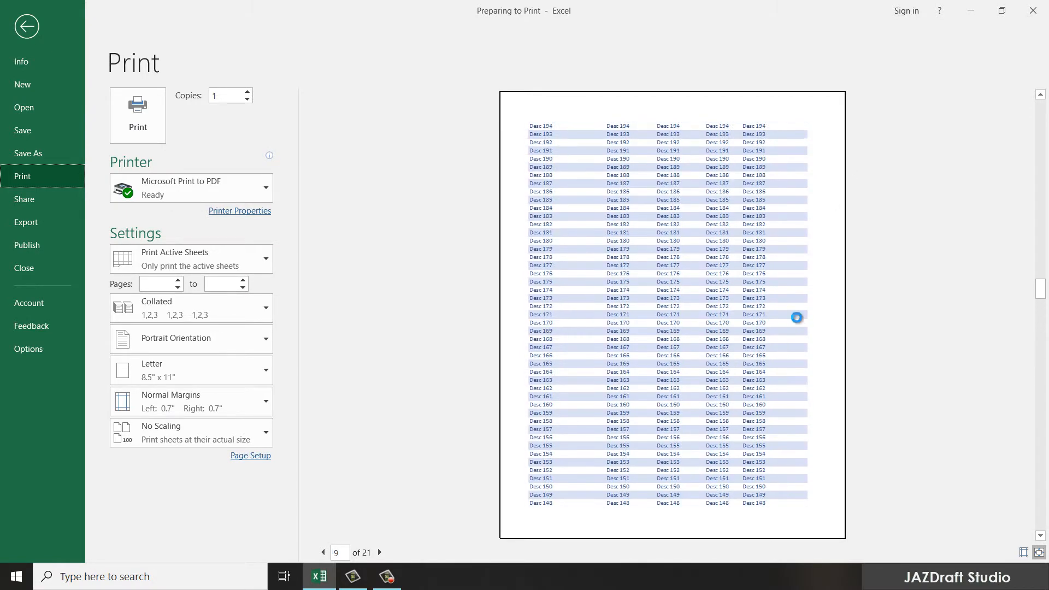
{"action": "scroll", "coordinate": [799, 310], "scroll_direction": "down", "scroll_amount": 4}
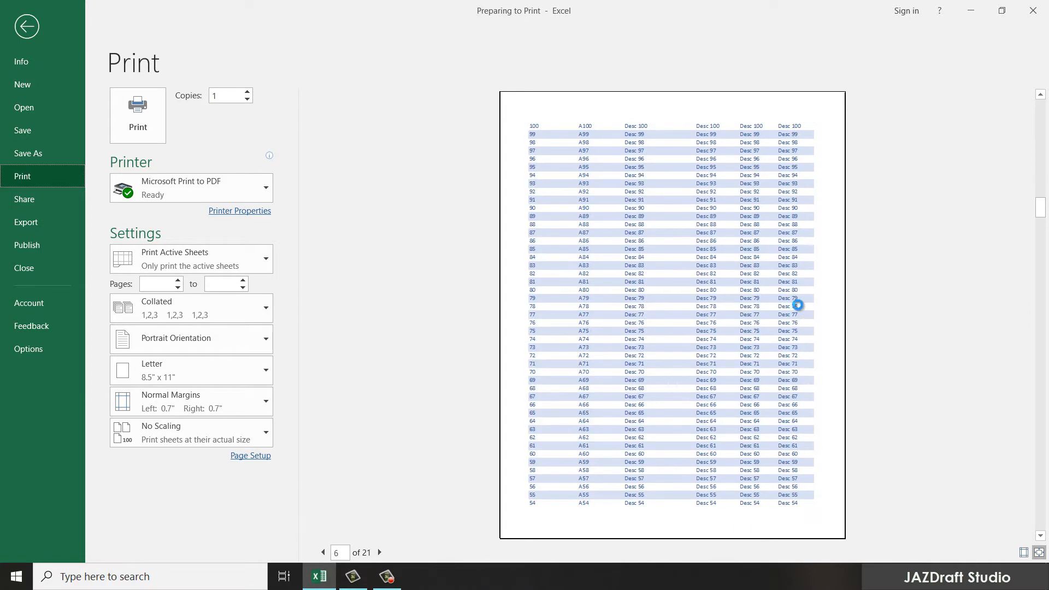
{"action": "scroll", "coordinate": [799, 310], "scroll_direction": "down", "scroll_amount": 2}
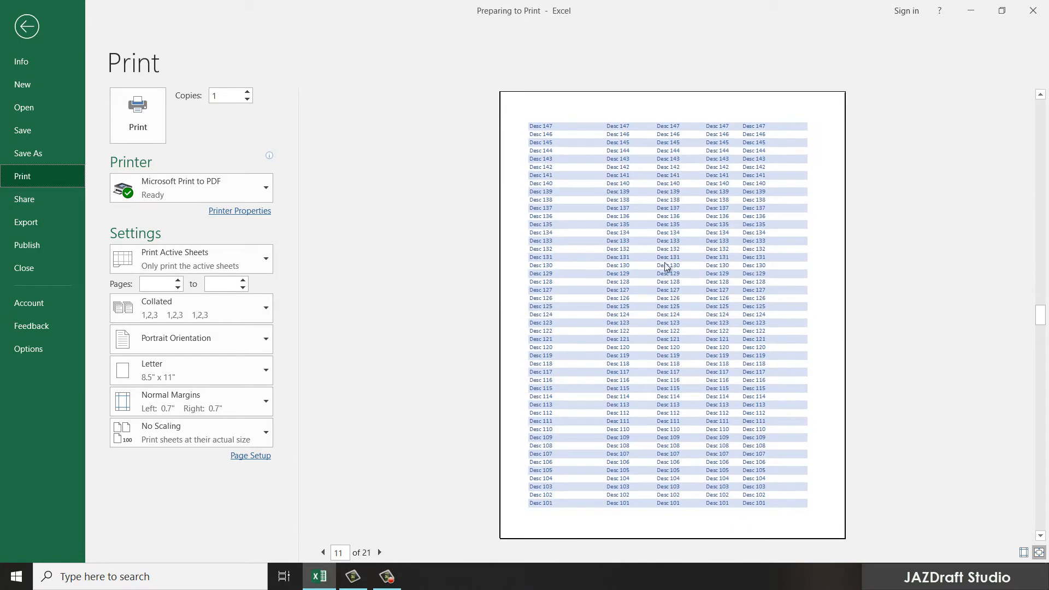
{"action": "left_click", "coordinate": [23, 28]}
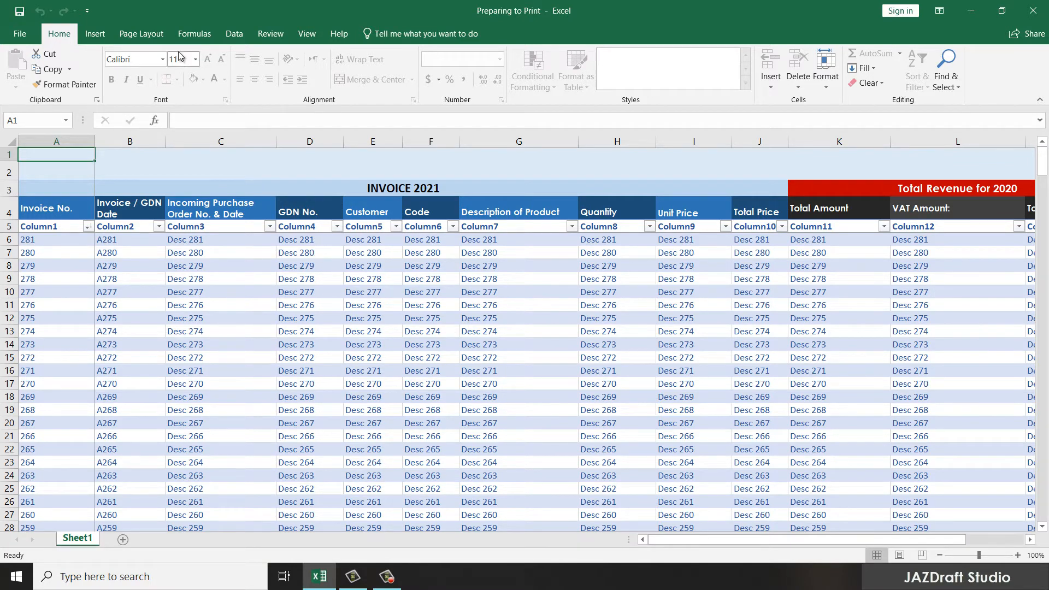
Step: Set the sheet to A4 paper, landscape orientation and Narrow margins, then view File Info
{"action": "left_click", "coordinate": [143, 35]}
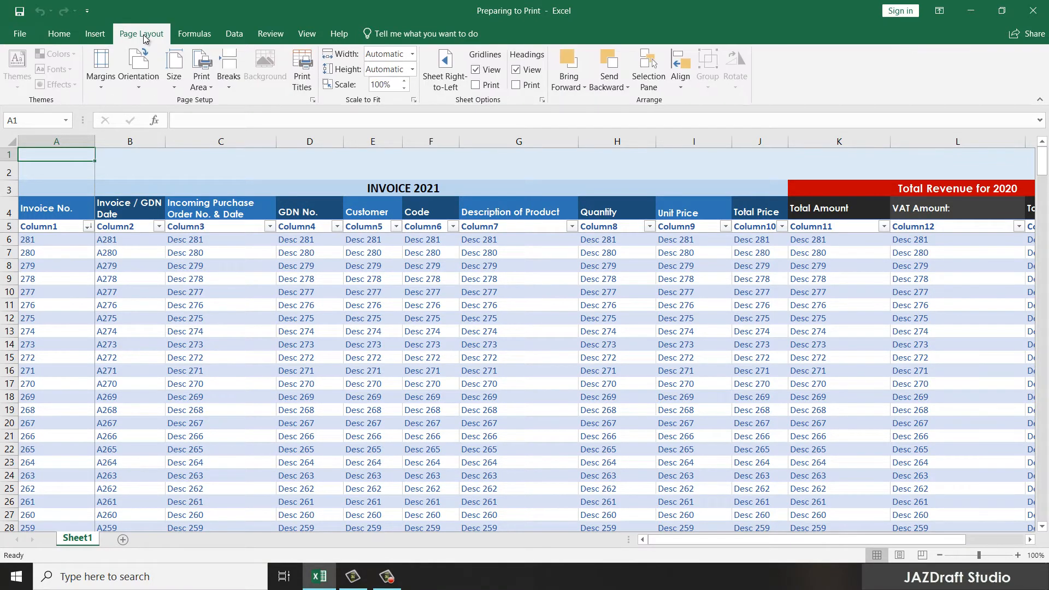
{"action": "left_click", "coordinate": [173, 82]}
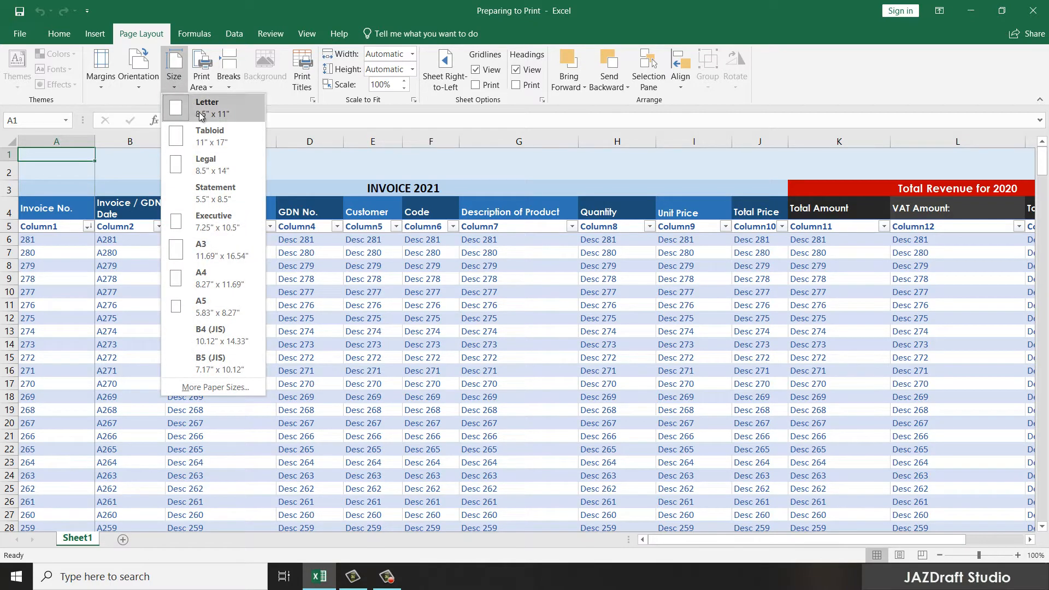
{"action": "left_click", "coordinate": [211, 284]}
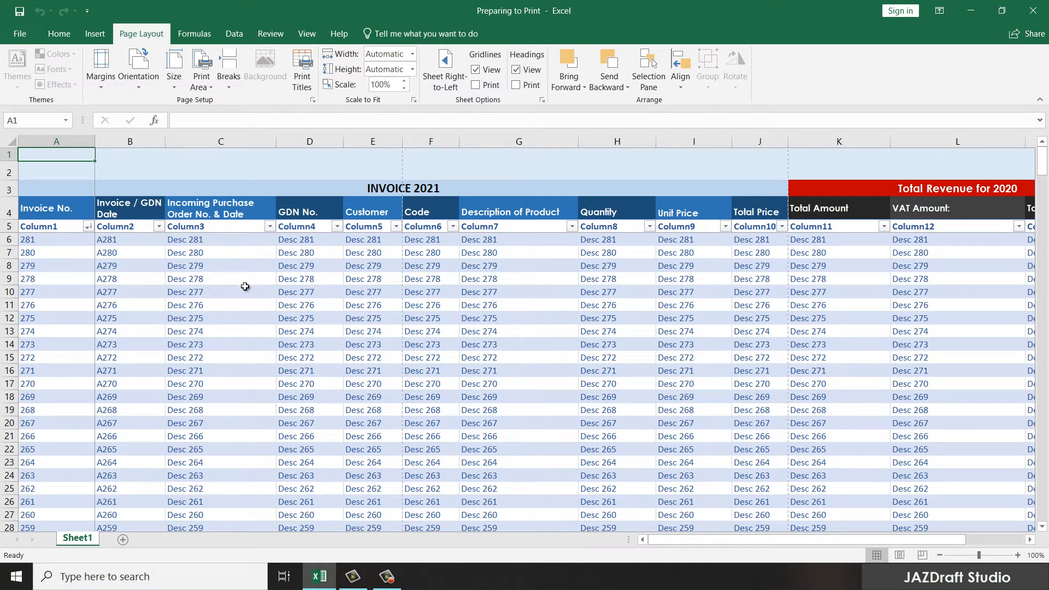
{"action": "left_click", "coordinate": [139, 81]}
{"action": "left_click", "coordinate": [166, 138]}
{"action": "left_click", "coordinate": [100, 83]}
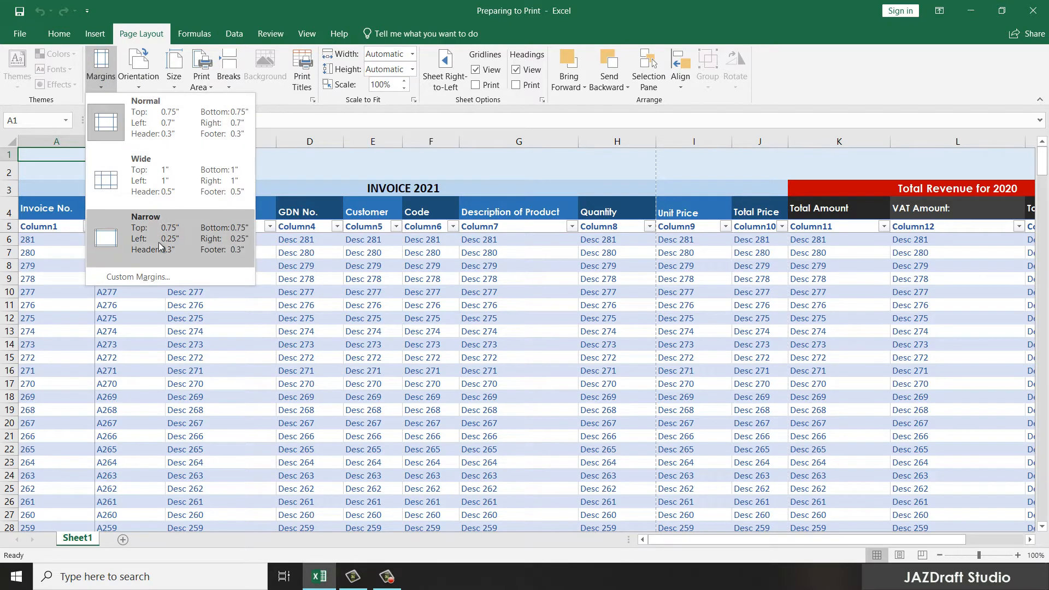
{"action": "left_click", "coordinate": [137, 233]}
{"action": "left_click", "coordinate": [100, 83]}
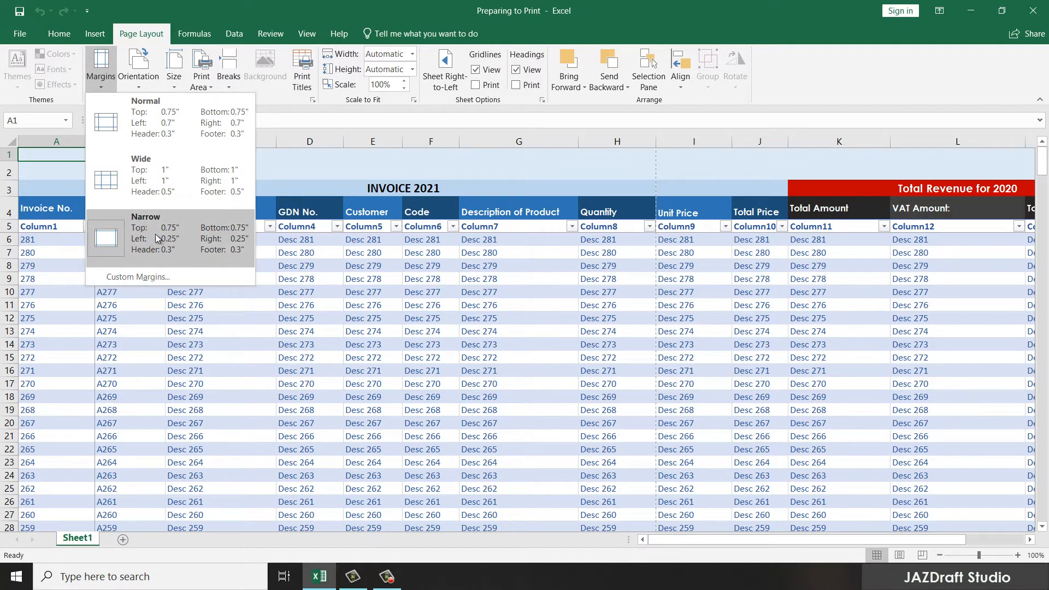
{"action": "left_click", "coordinate": [192, 242]}
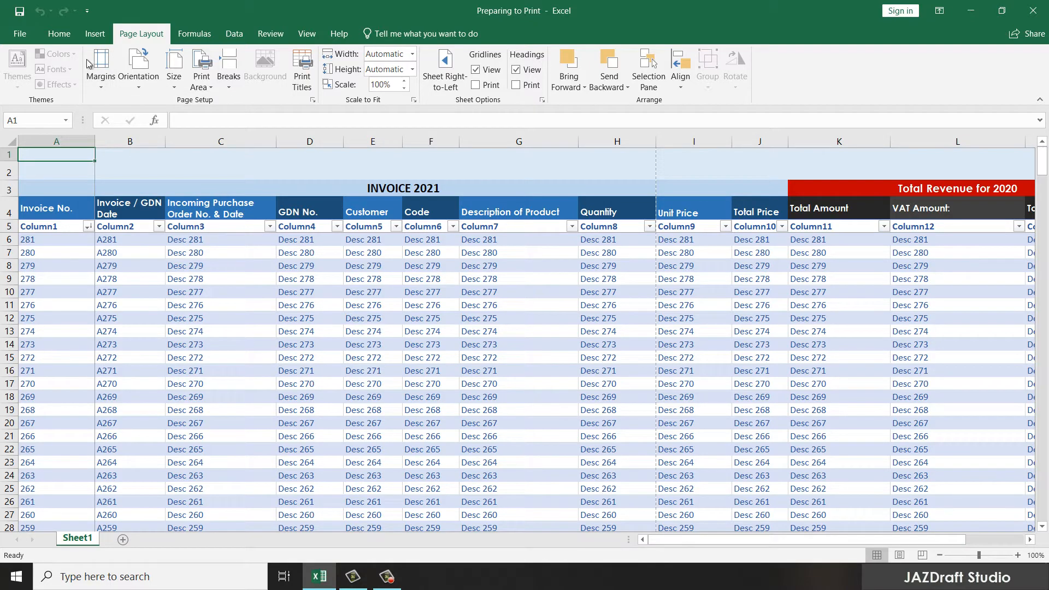
{"action": "left_click", "coordinate": [19, 33]}
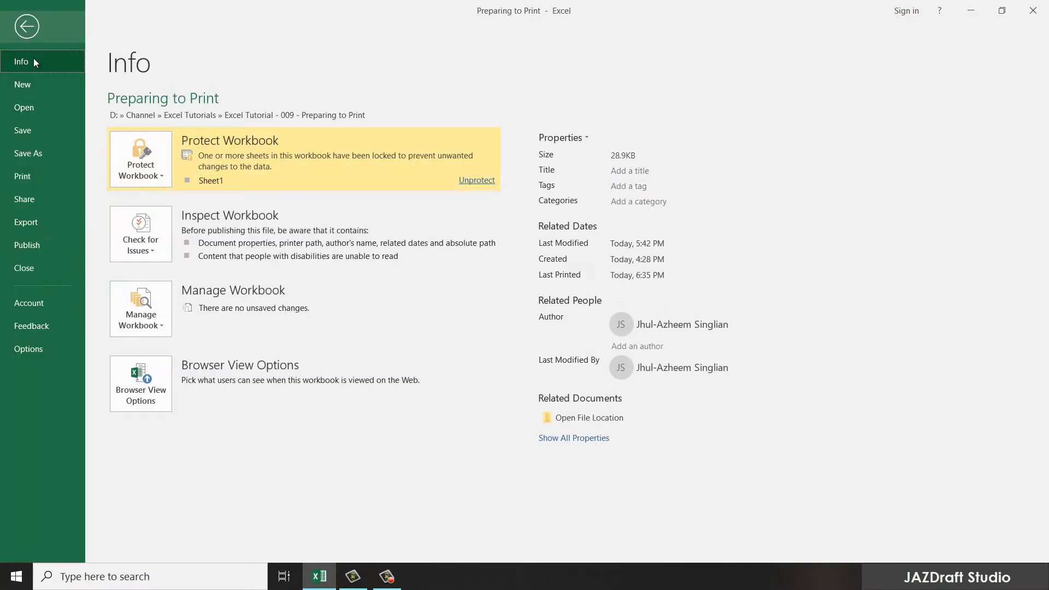
Step: Confirm the preview shows 18 landscape A4 pages, then view the sheet in Page Break Preview
{"action": "left_click", "coordinate": [34, 176]}
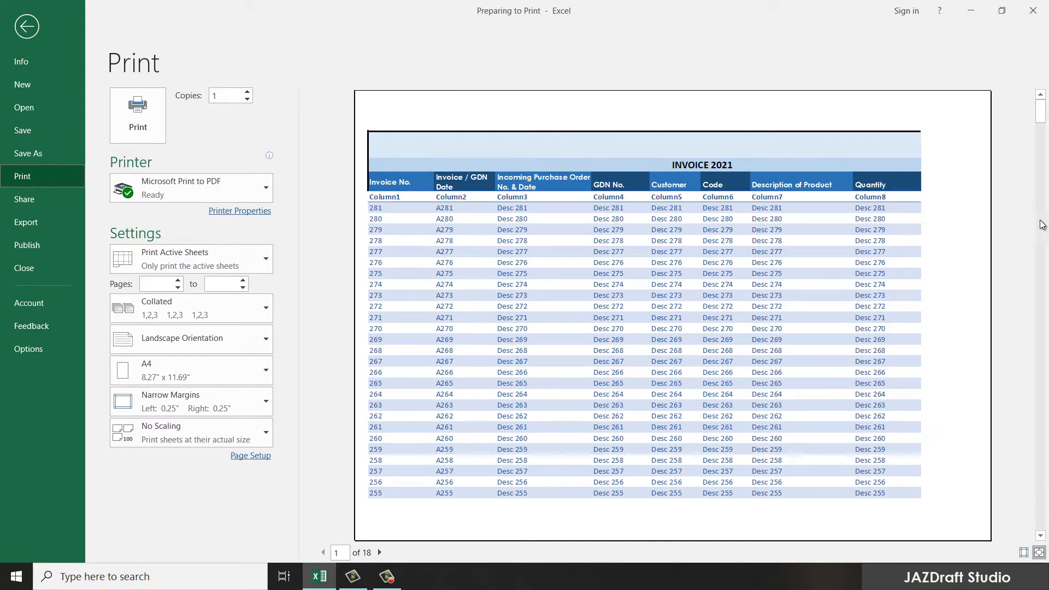
{"action": "left_click", "coordinate": [26, 26]}
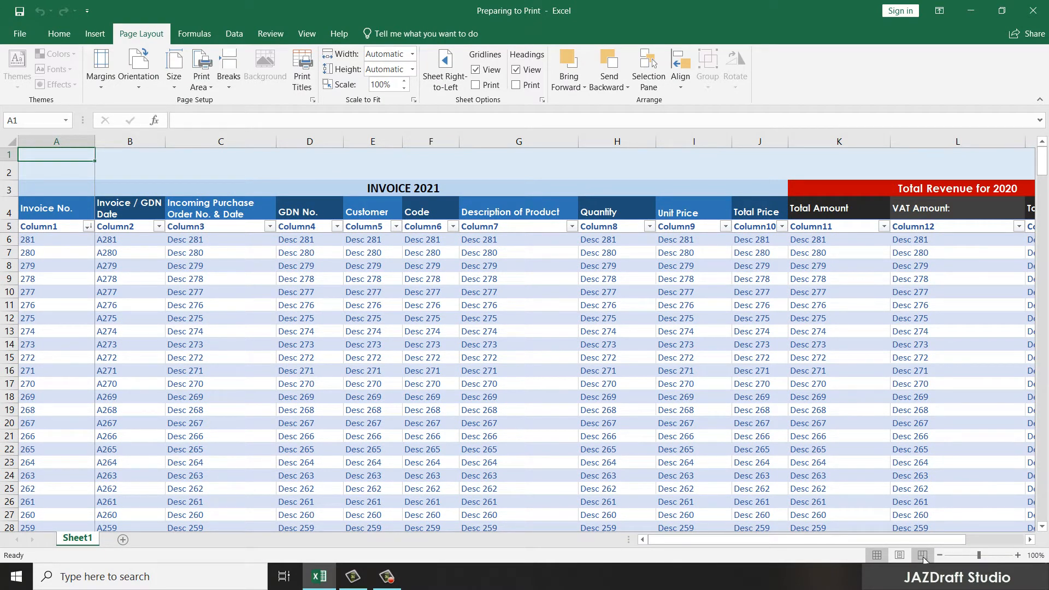
{"action": "left_click", "coordinate": [923, 556]}
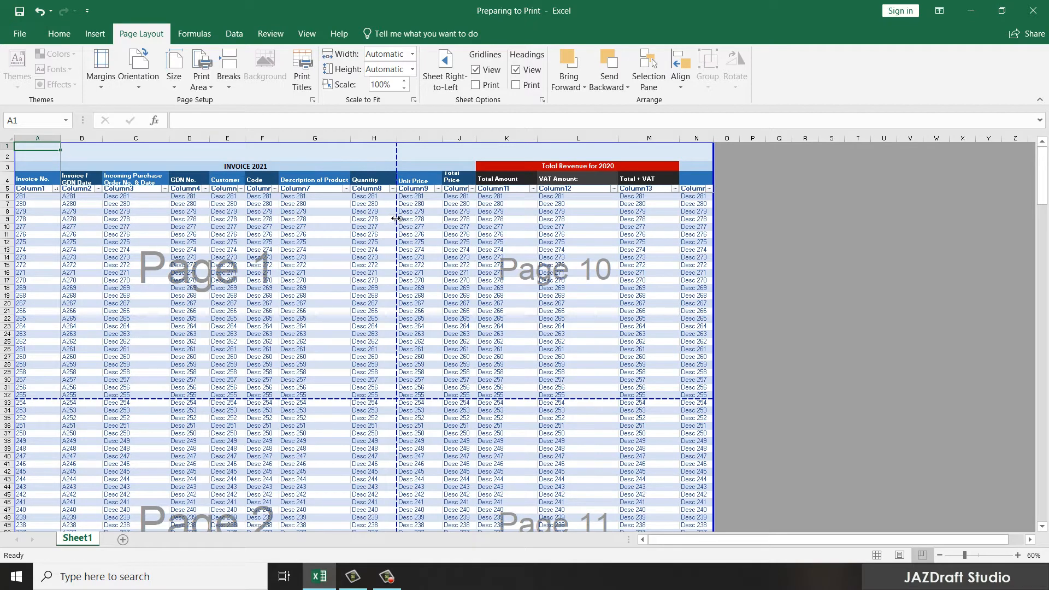
Step: Drag the vertical page break to column N so page 1 covers columns A–N at 60%
{"action": "left_click_drag", "start_coordinate": [395, 219], "coordinate": [712, 229]}
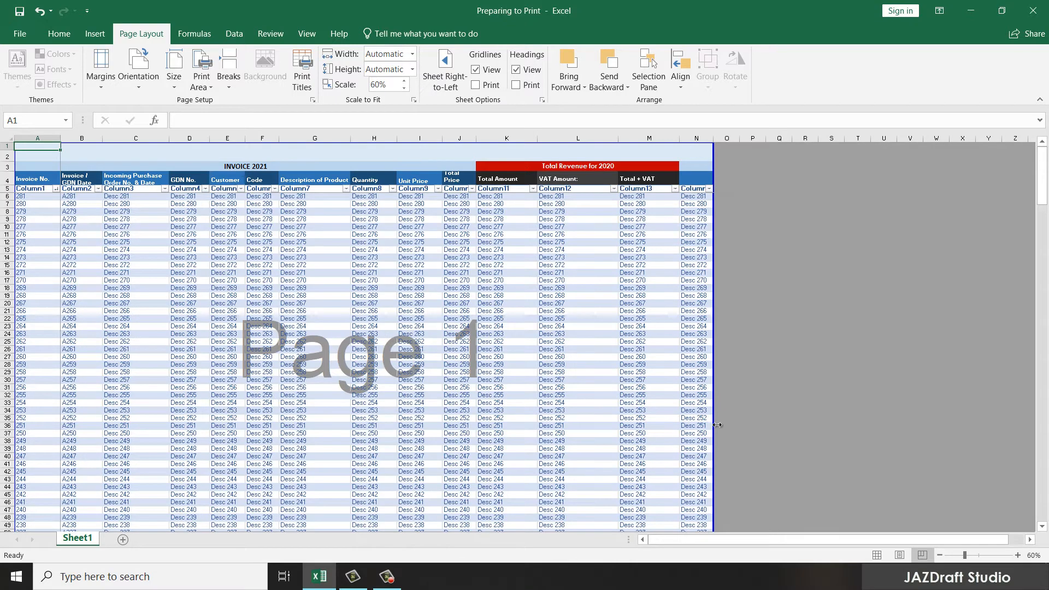
{"action": "scroll", "coordinate": [573, 317], "scroll_direction": "down", "scroll_amount": 1}
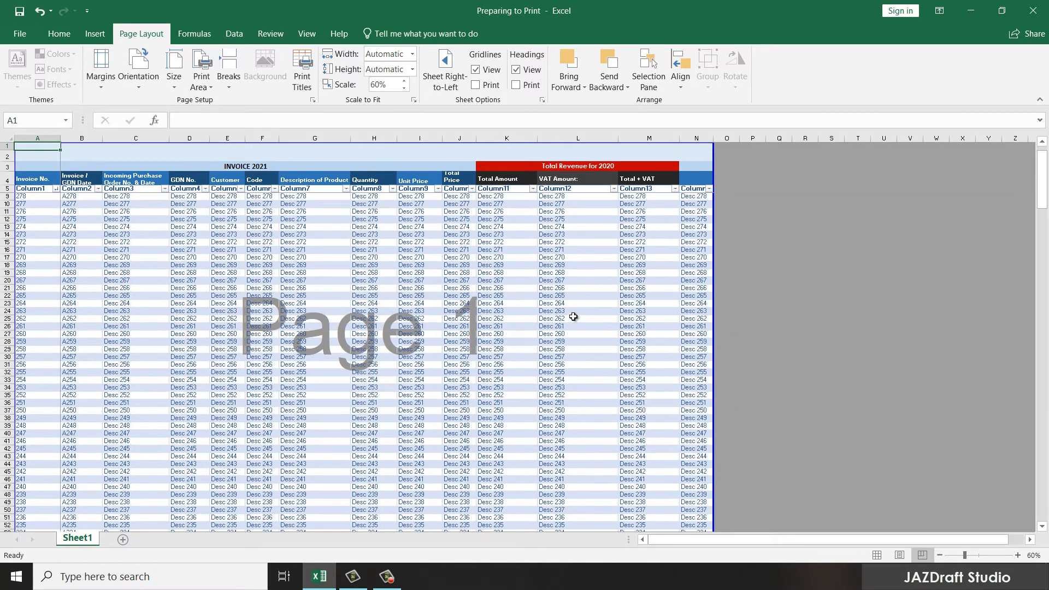
{"action": "scroll", "coordinate": [573, 317], "scroll_direction": "up", "scroll_amount": 1}
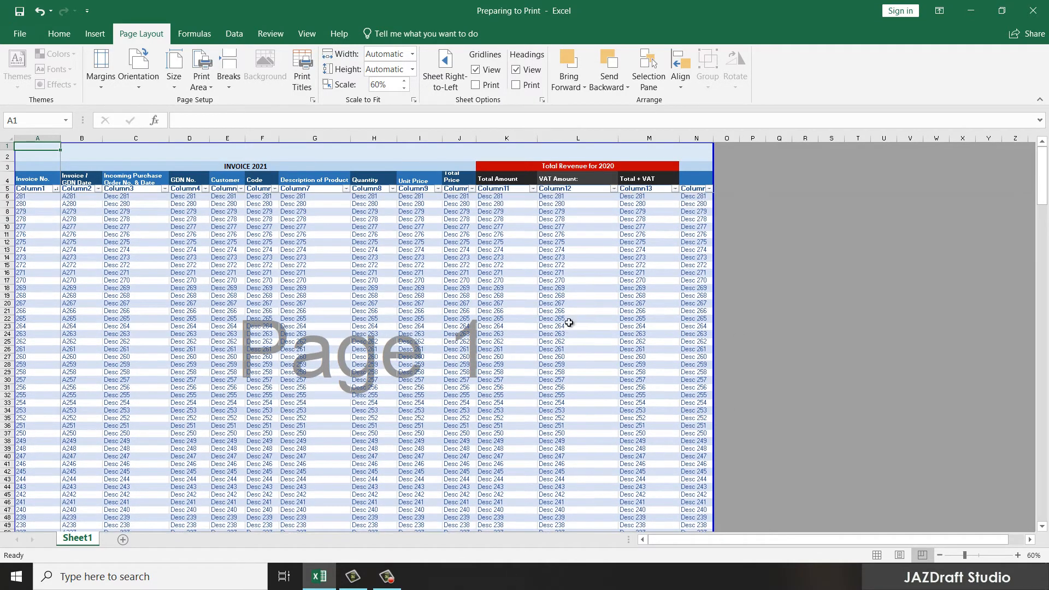
{"action": "left_click", "coordinate": [21, 35]}
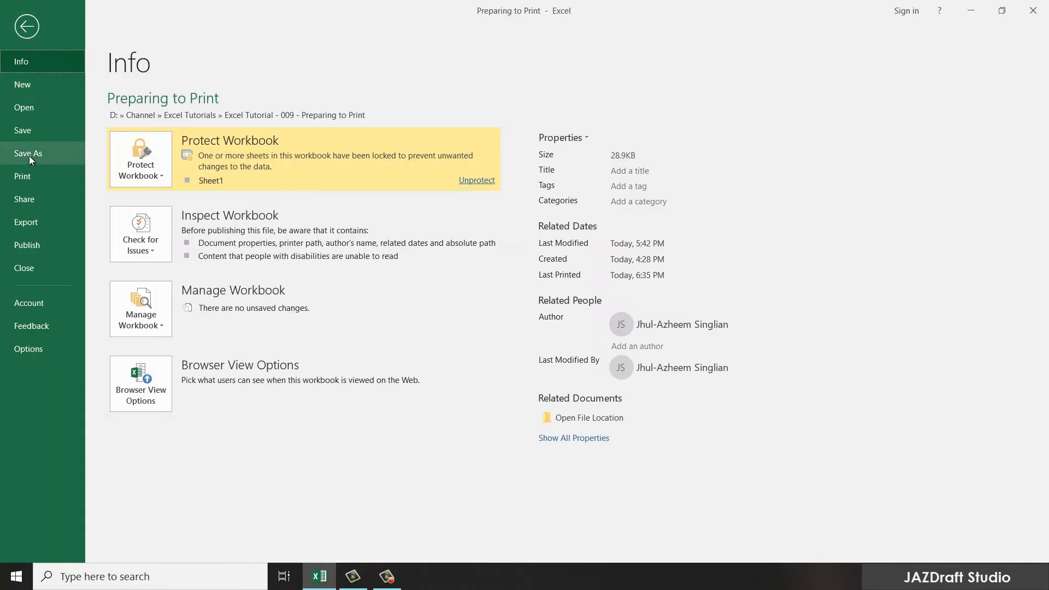
{"action": "left_click", "coordinate": [27, 178]}
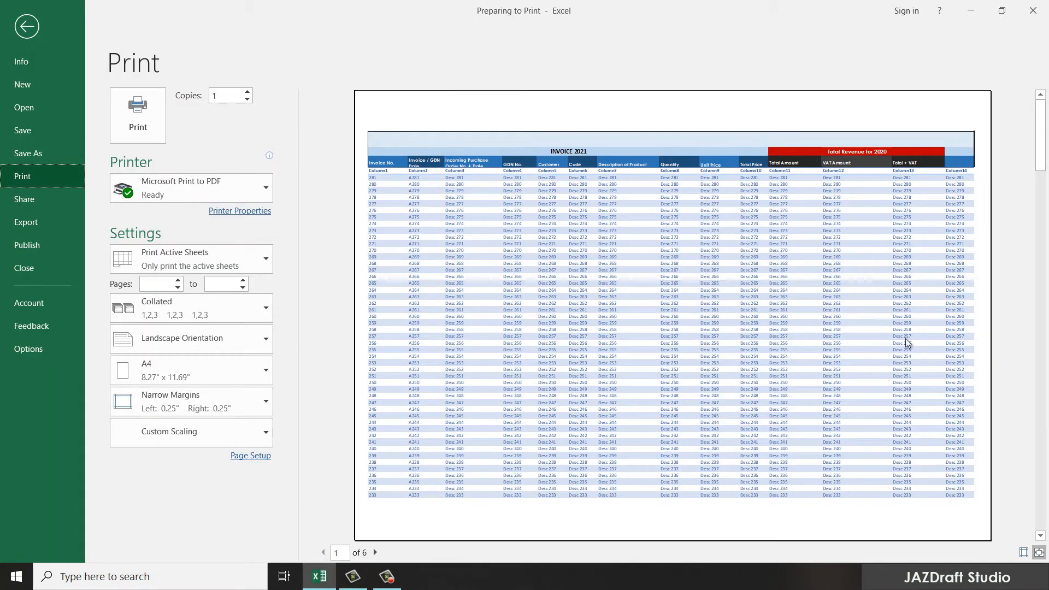
{"action": "scroll", "coordinate": [649, 444], "scroll_direction": "down", "scroll_amount": 2}
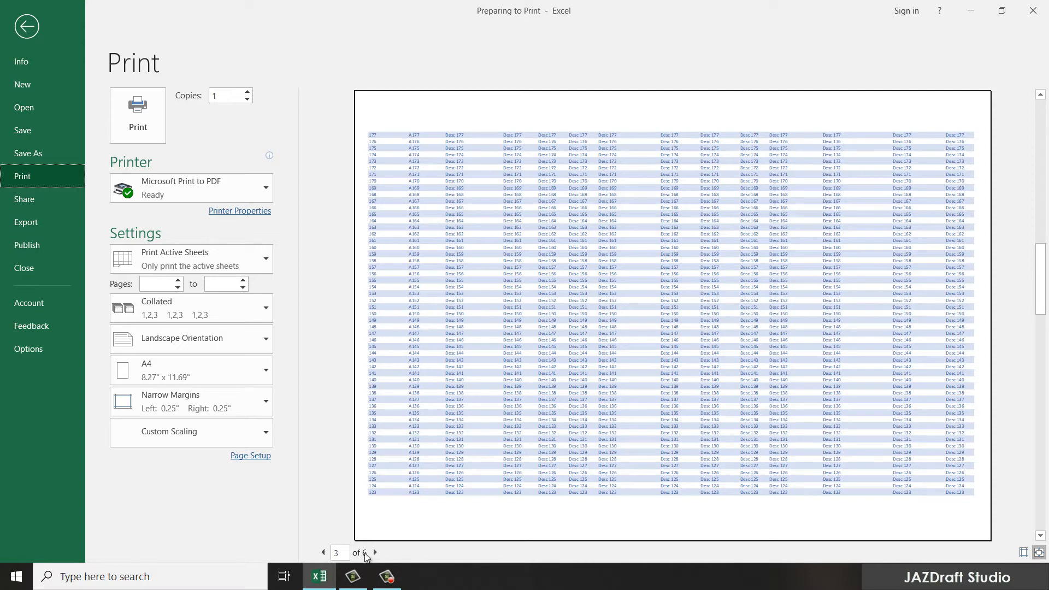
{"action": "left_click", "coordinate": [375, 552]}
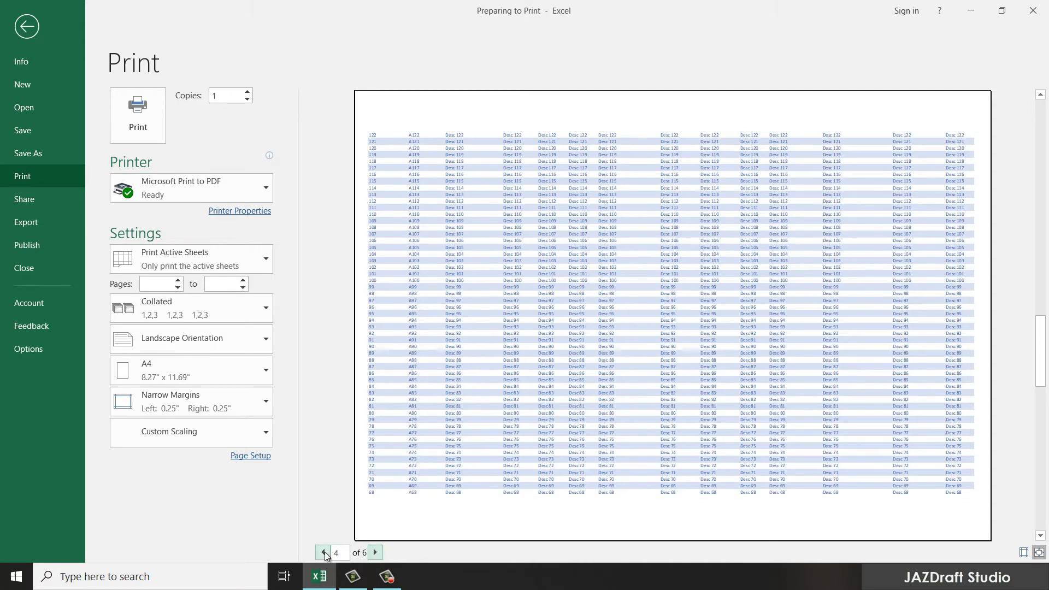
{"action": "left_click", "coordinate": [324, 552]}
{"action": "left_click", "coordinate": [324, 552]}
{"action": "left_click", "coordinate": [323, 552]}
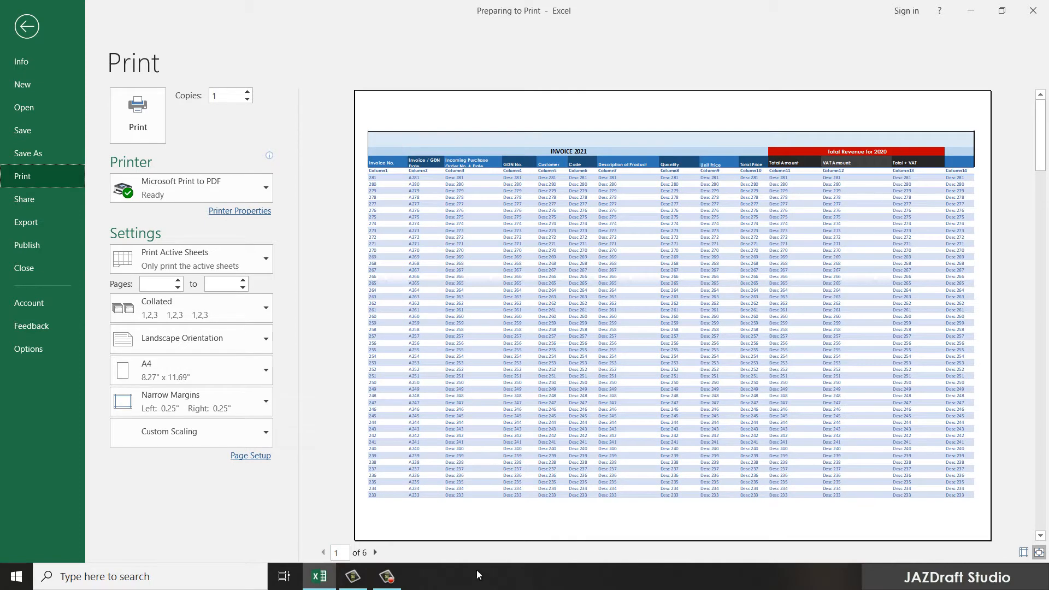
{"action": "left_click", "coordinate": [375, 552]}
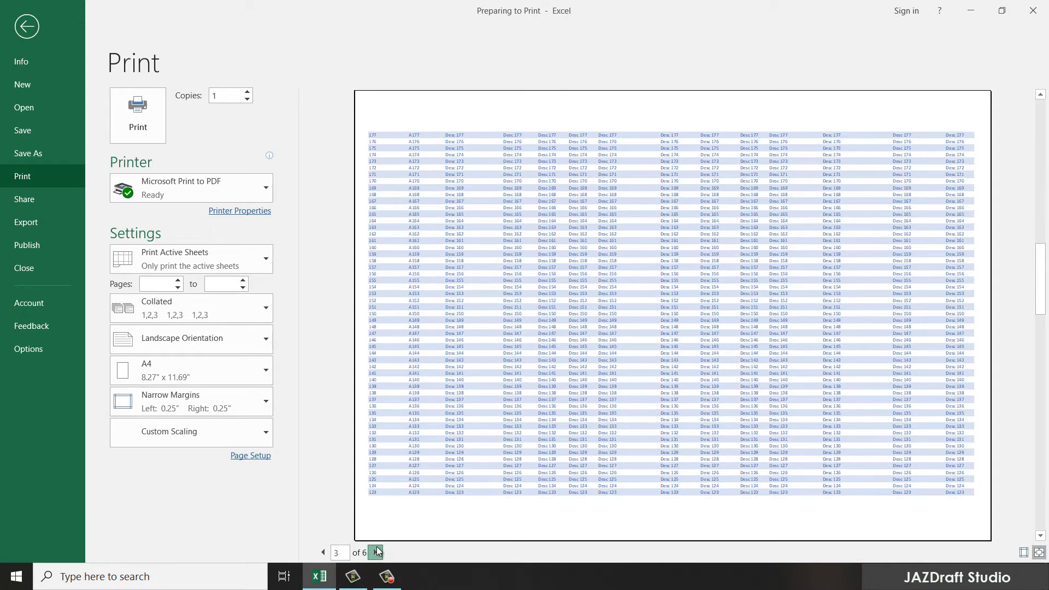
{"action": "left_click", "coordinate": [376, 551]}
{"action": "left_click", "coordinate": [376, 551]}
{"action": "left_click", "coordinate": [376, 552]}
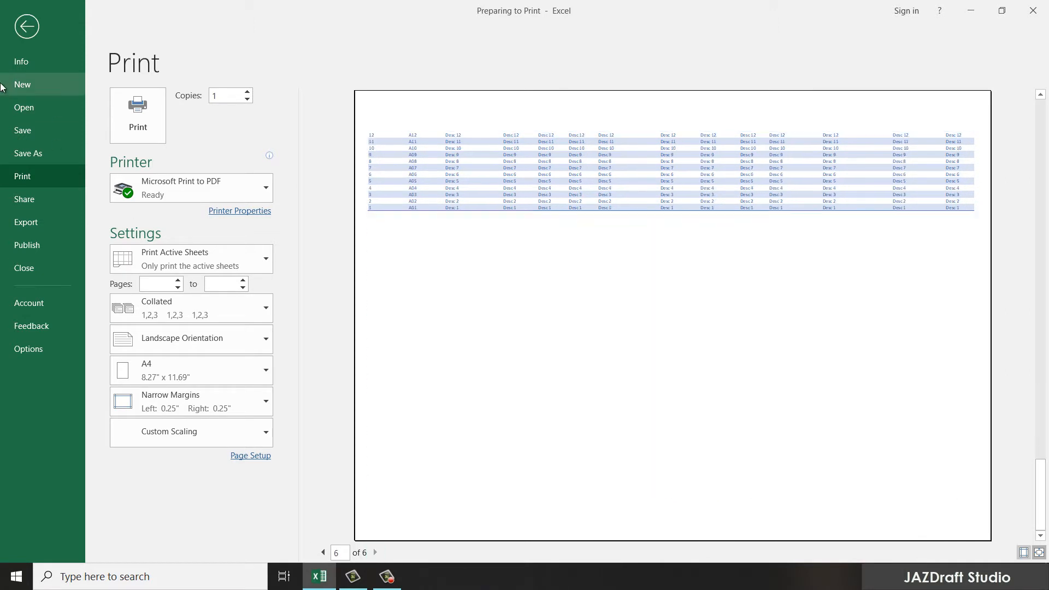
{"action": "left_click", "coordinate": [27, 26]}
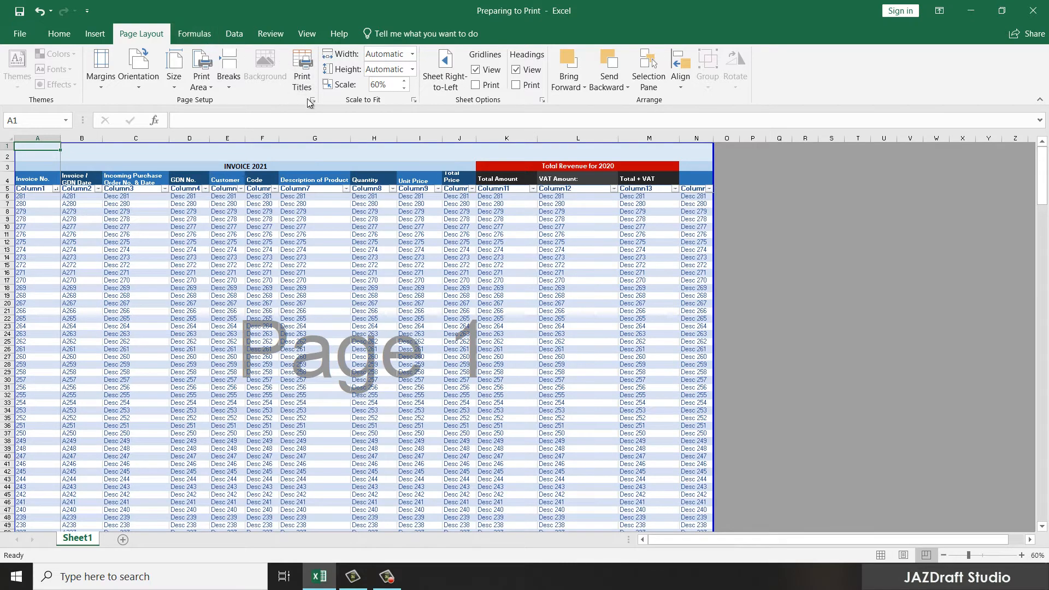
Step: Set Rows to repeat at top to $1:$5 in Page Setup's Sheet settings and confirm
{"action": "left_click", "coordinate": [302, 82]}
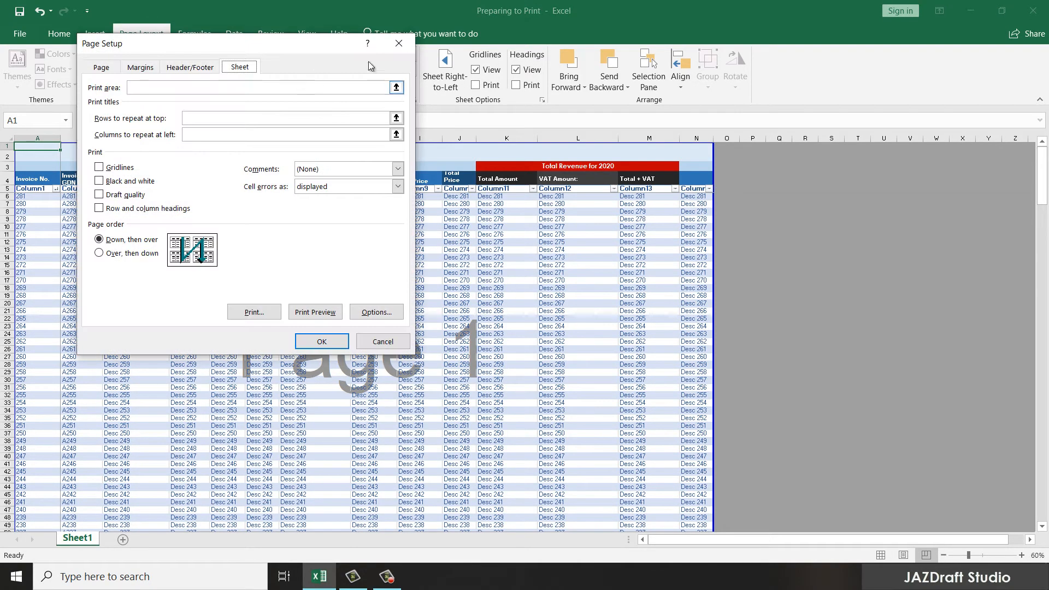
{"action": "left_click", "coordinate": [403, 36]}
{"action": "left_click", "coordinate": [305, 82]}
{"action": "left_click", "coordinate": [396, 118]}
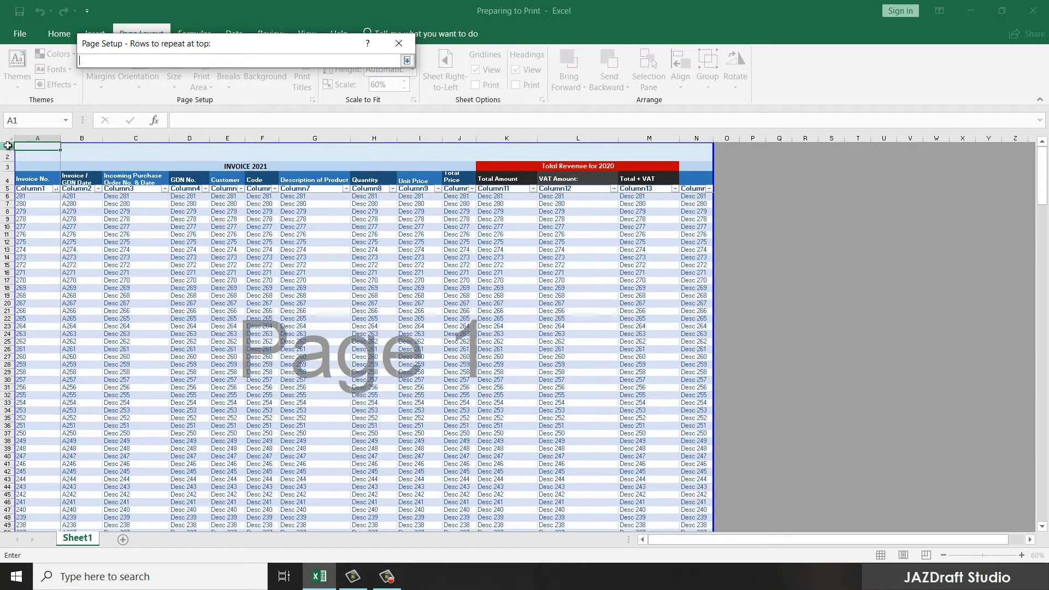
{"action": "left_click", "coordinate": [8, 145]}
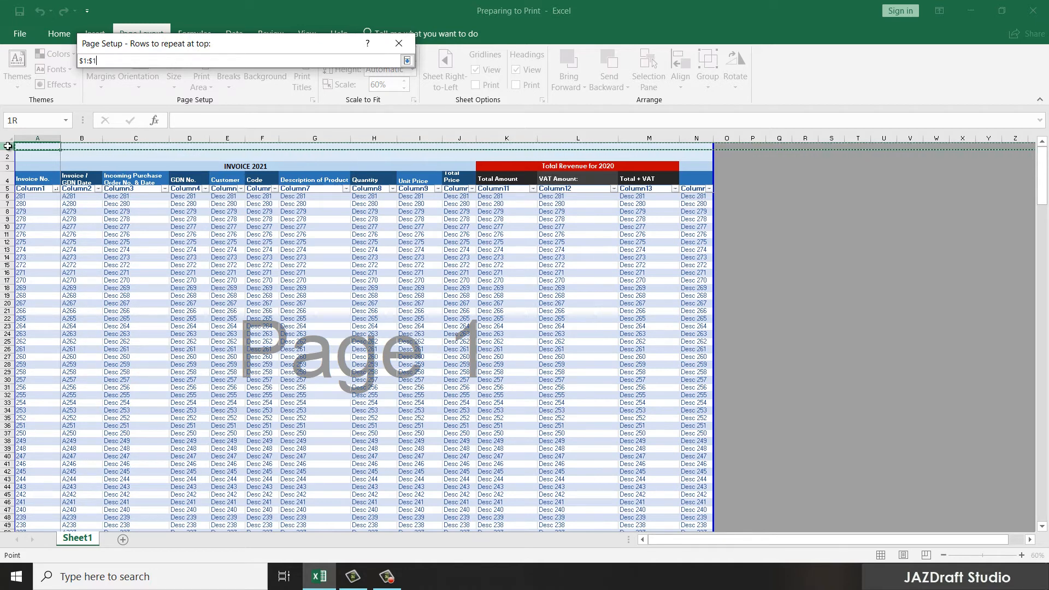
{"action": "left_click_drag", "start_coordinate": [8, 146], "coordinate": [4, 188]}
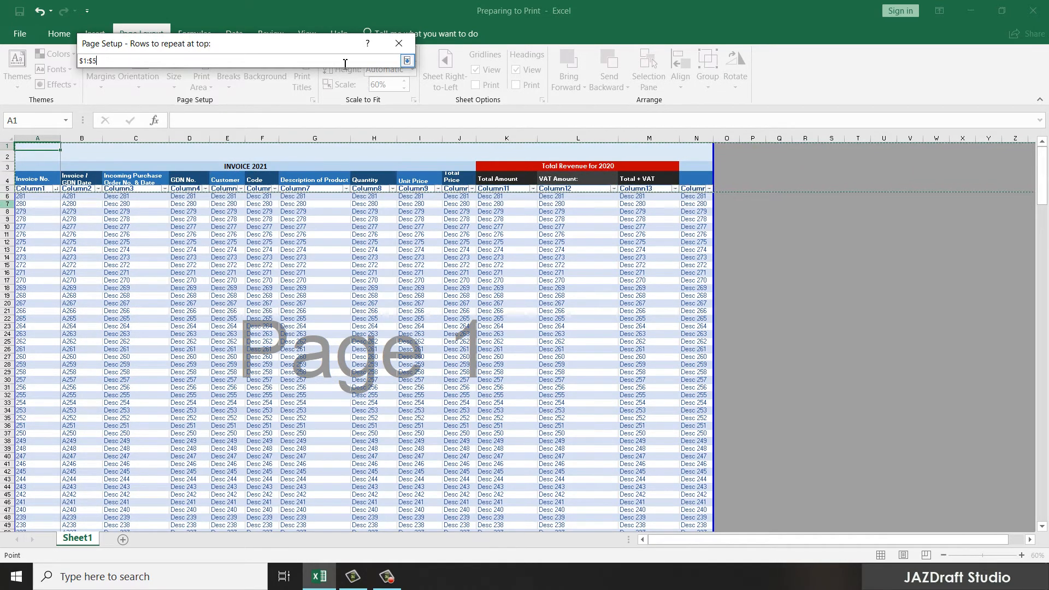
{"action": "key", "text": "Return"}
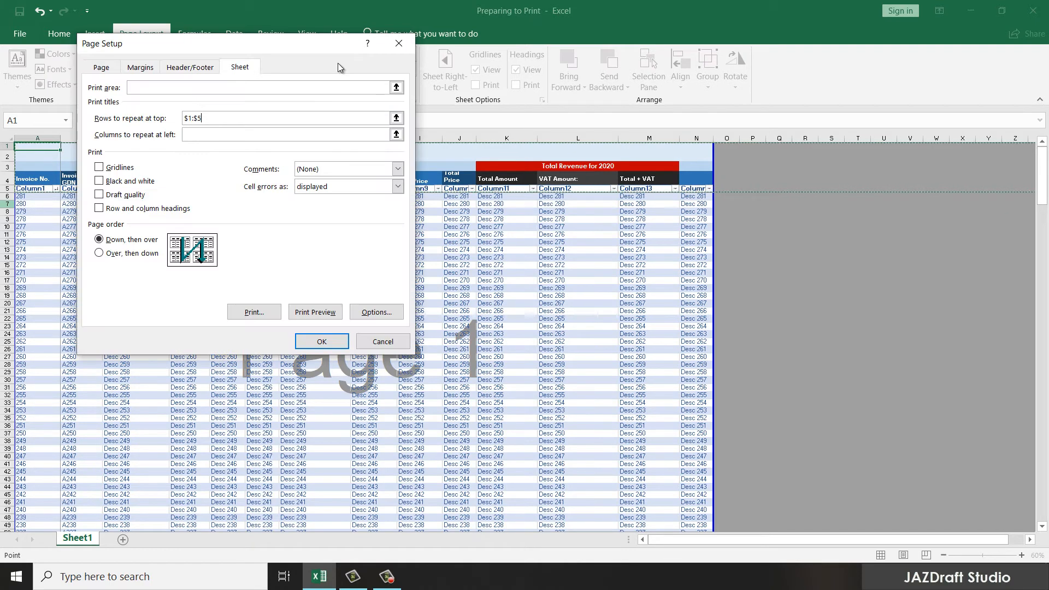
{"action": "left_click", "coordinate": [322, 341]}
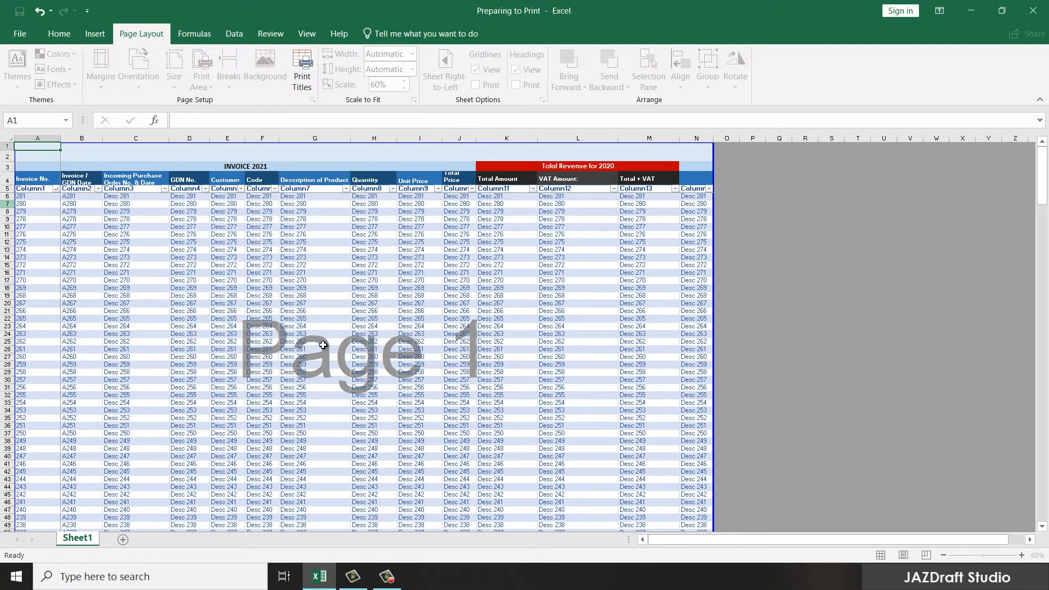
{"action": "left_click", "coordinate": [16, 35]}
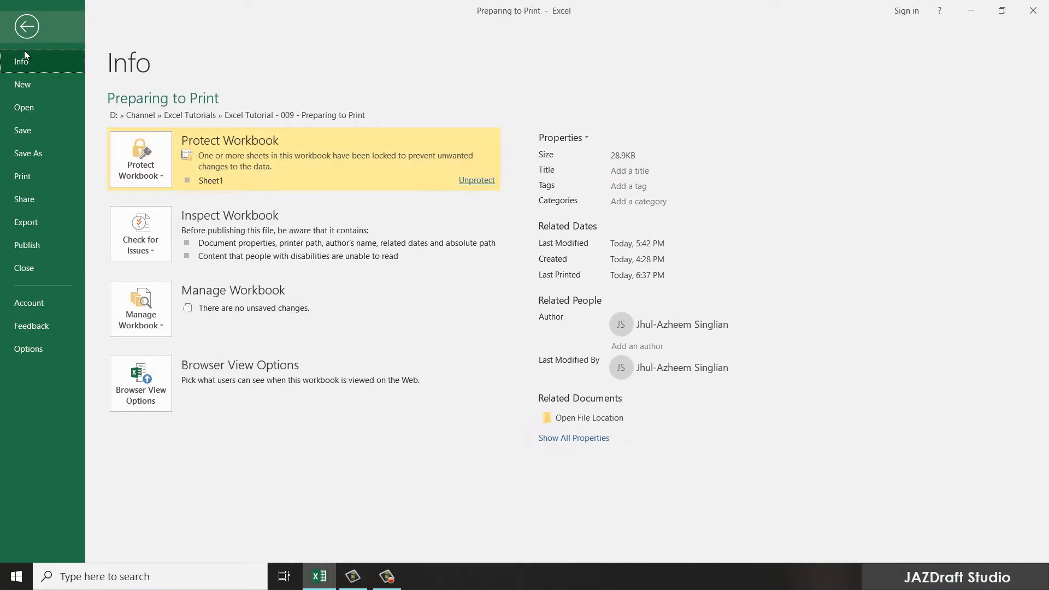
{"action": "left_click", "coordinate": [21, 30]}
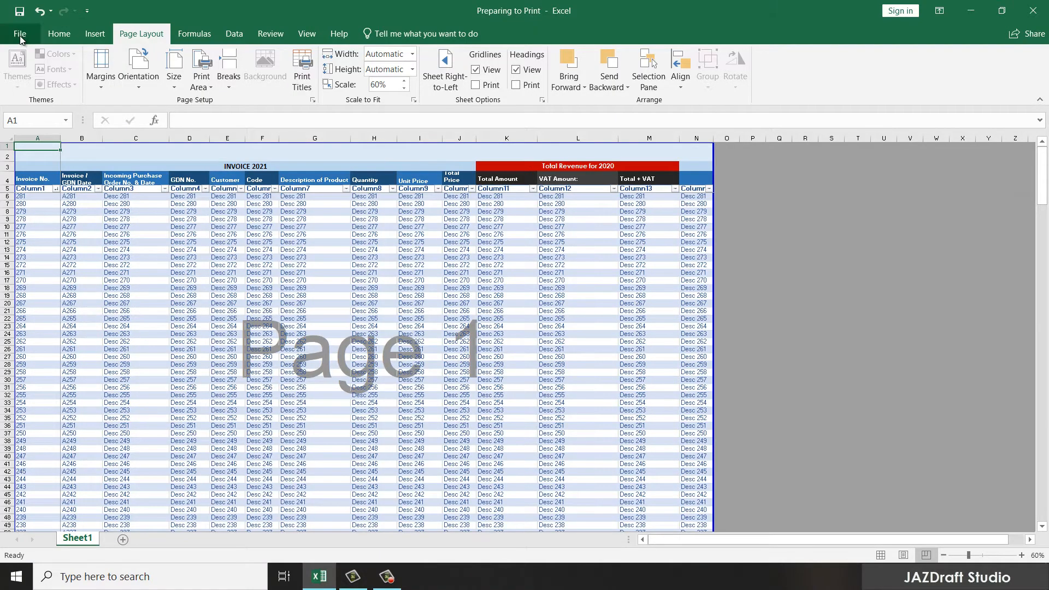
{"action": "left_click", "coordinate": [19, 35]}
{"action": "left_click", "coordinate": [22, 176]}
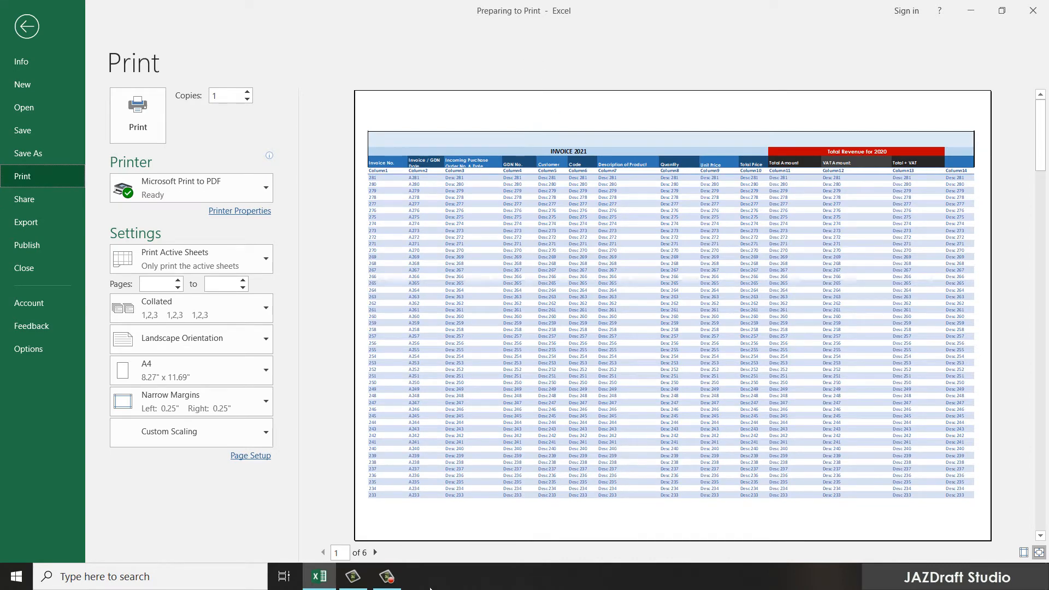
{"action": "left_click", "coordinate": [375, 552]}
{"action": "scroll", "coordinate": [610, 398], "scroll_direction": "down", "scroll_amount": 4}
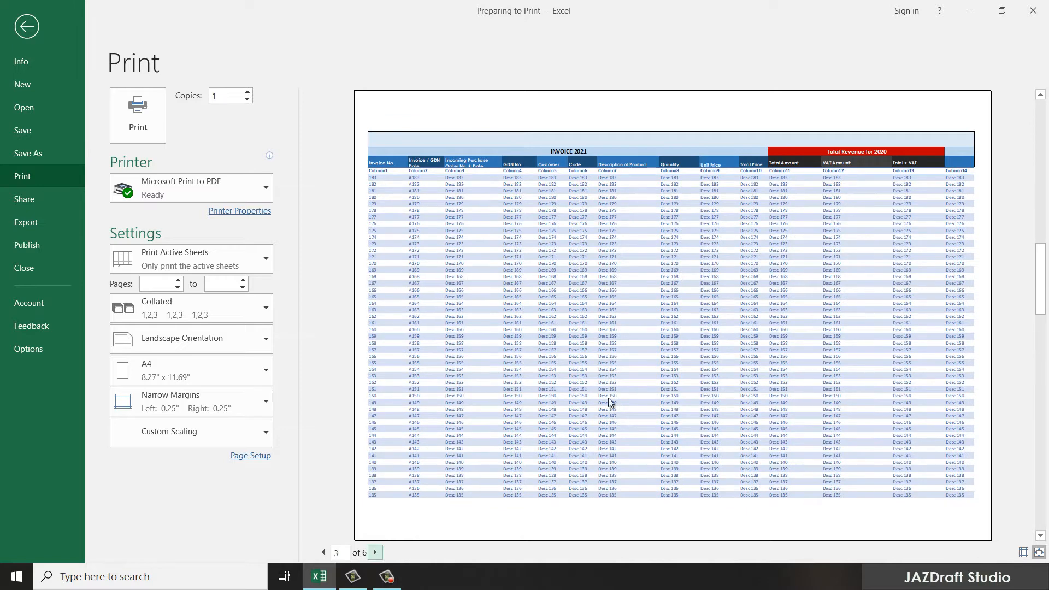
{"action": "scroll", "coordinate": [609, 397], "scroll_direction": "down", "scroll_amount": 1}
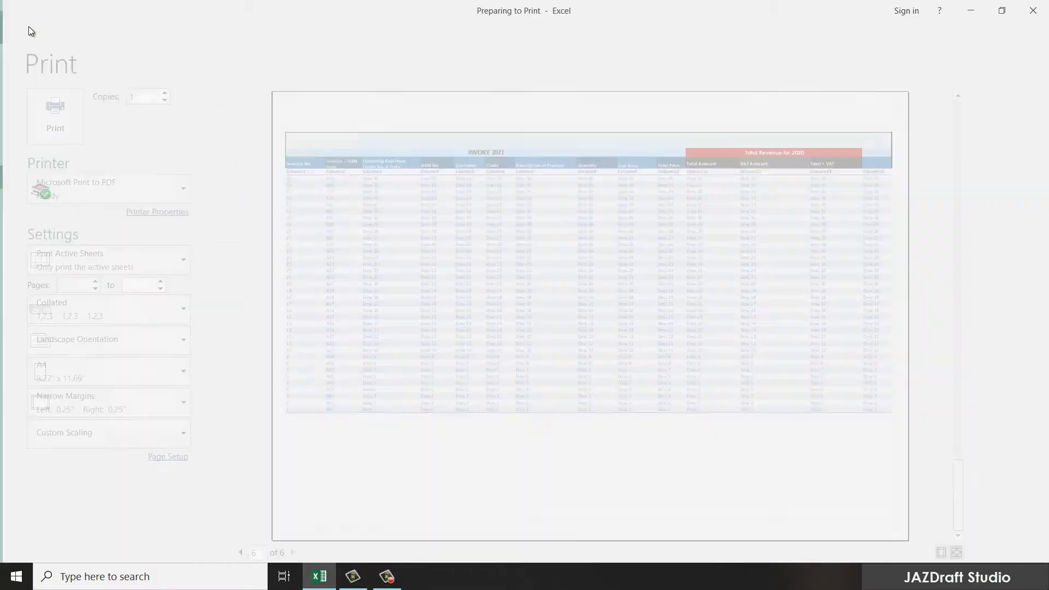
{"action": "left_click", "coordinate": [28, 26]}
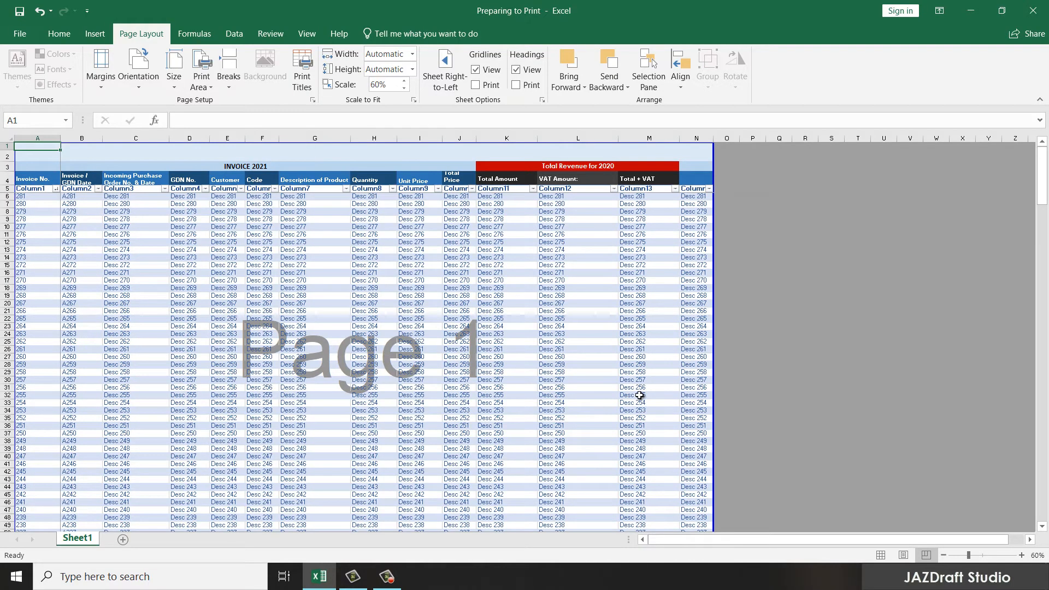
Step: Switch the print setting to Print Selection, then go back to the invoice worksheet
{"action": "left_click", "coordinate": [17, 32]}
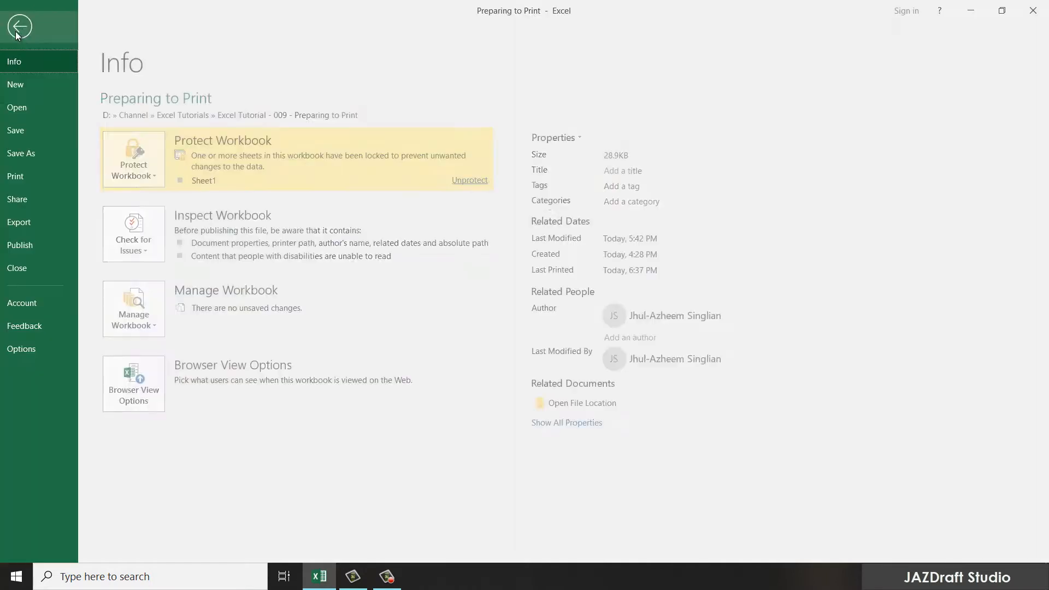
{"action": "left_click", "coordinate": [30, 178]}
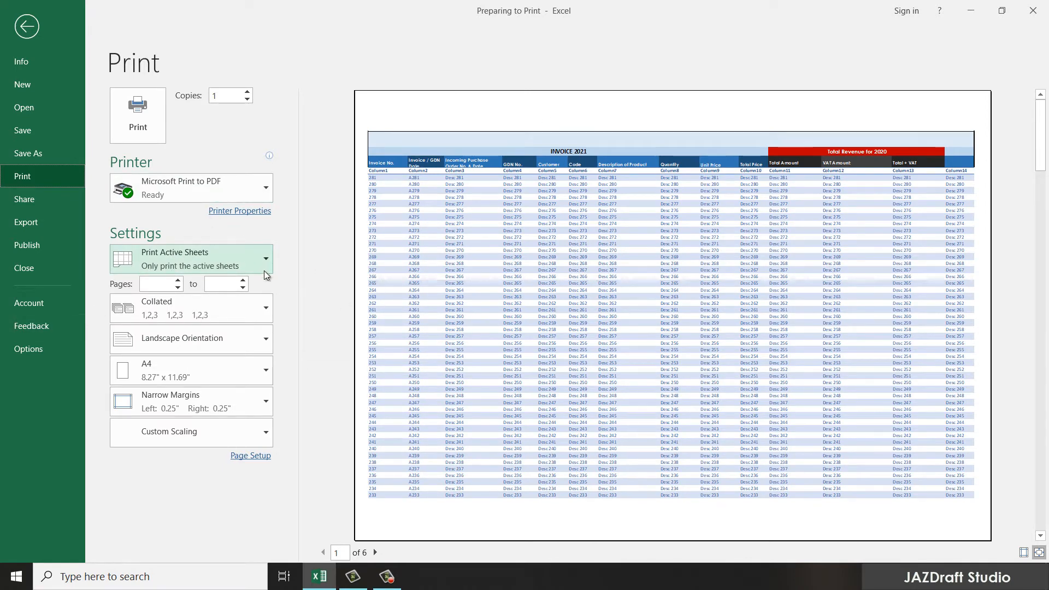
{"action": "left_click", "coordinate": [270, 258]}
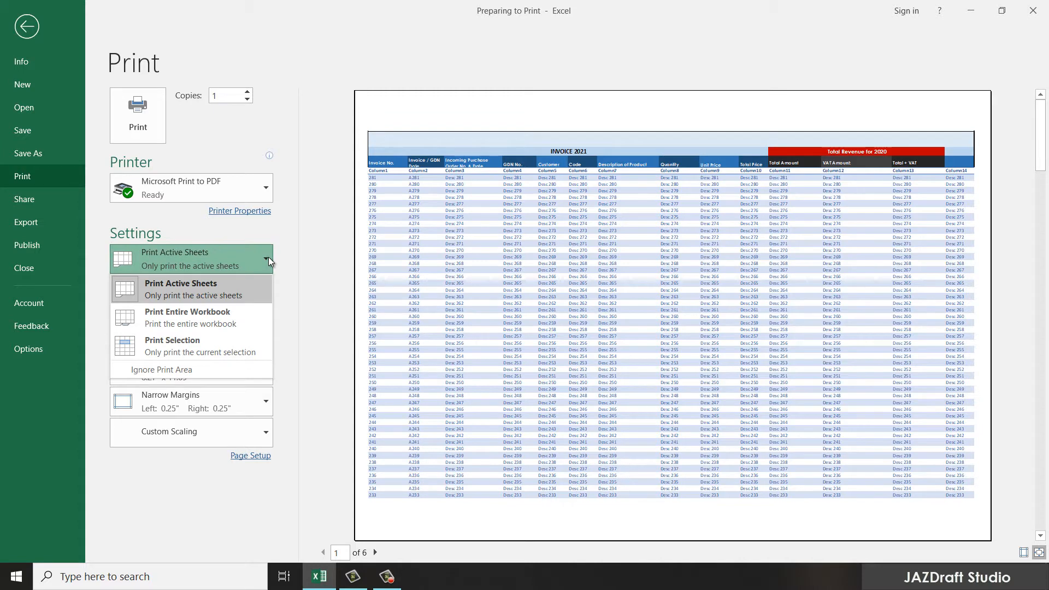
{"action": "left_click", "coordinate": [175, 349]}
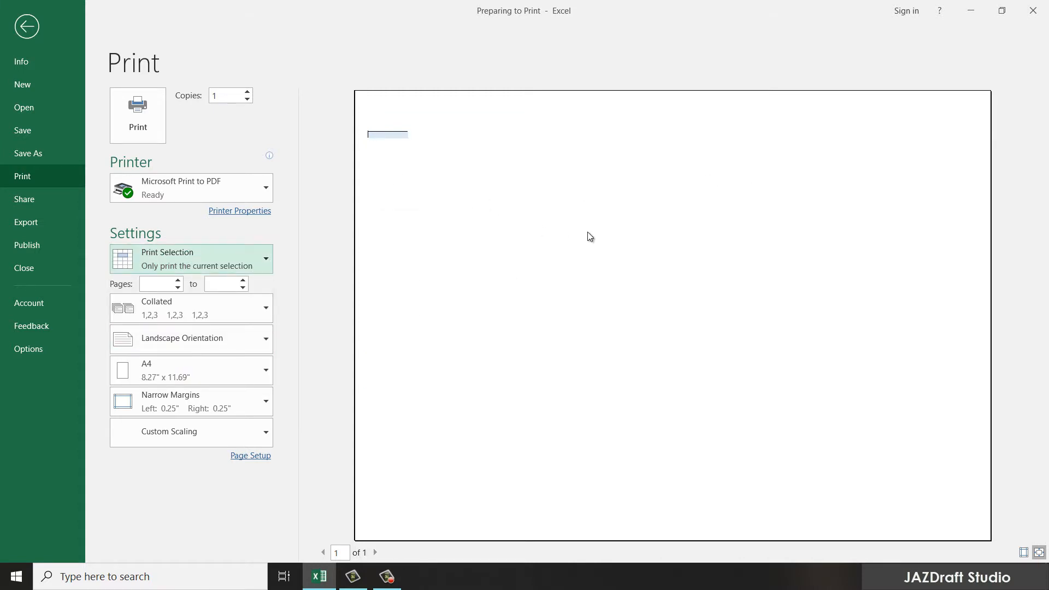
{"action": "left_click", "coordinate": [26, 31]}
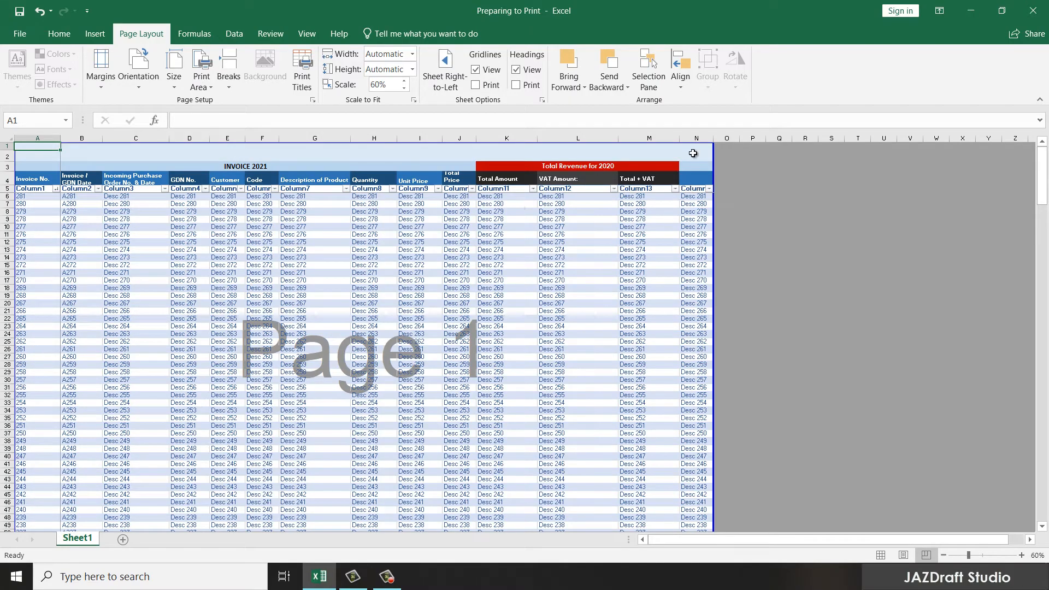
Step: Select the VAT and total cells I11:N28, then open the File backstage
{"action": "left_click_drag", "start_coordinate": [694, 219], "coordinate": [566, 276]}
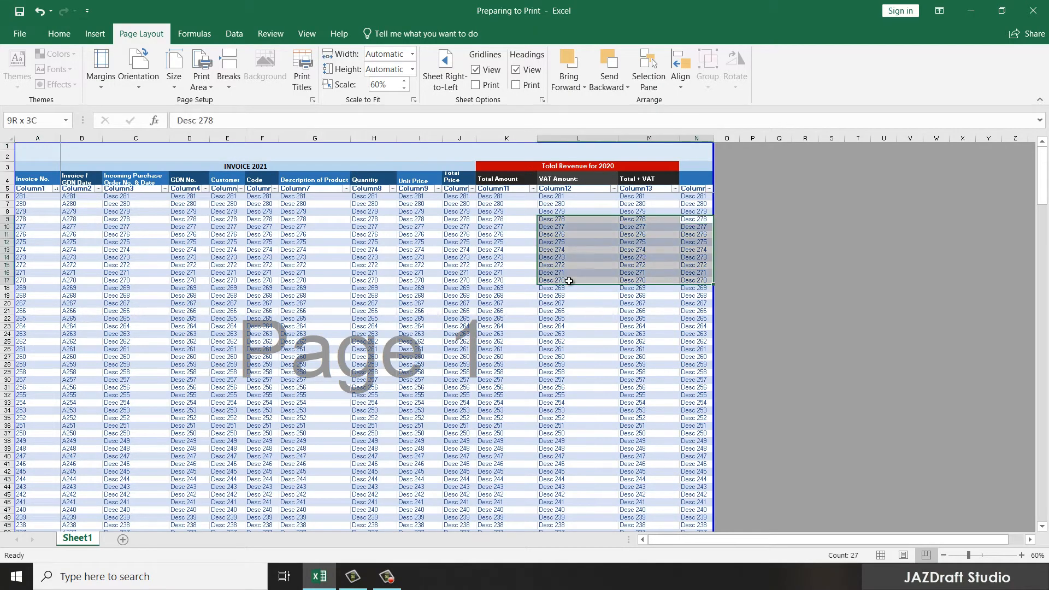
{"action": "left_click", "coordinate": [431, 233]}
{"action": "left_click_drag", "start_coordinate": [430, 234], "coordinate": [705, 366]}
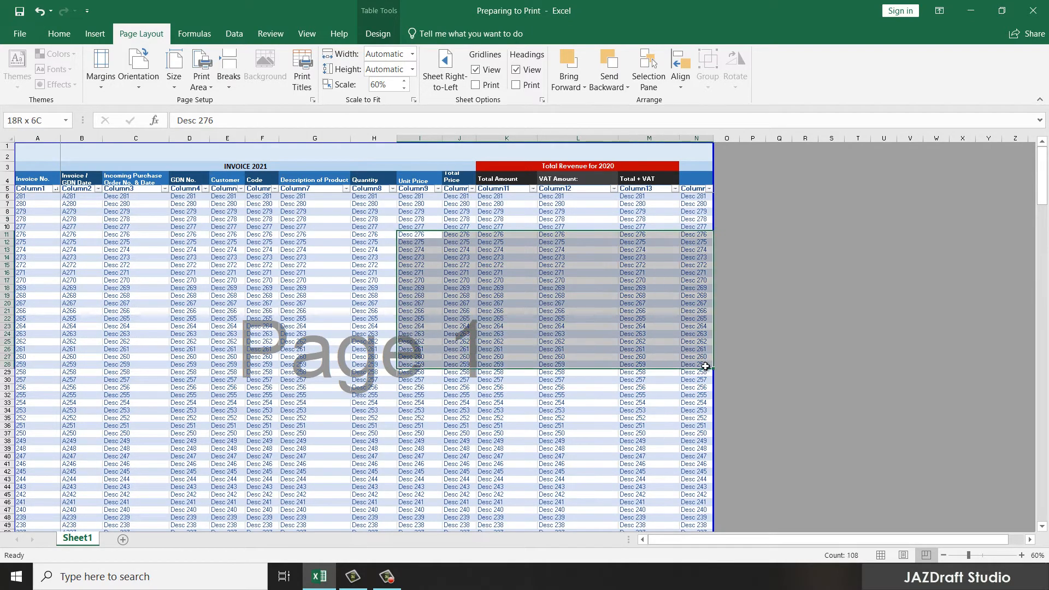
{"action": "left_click", "coordinate": [16, 34]}
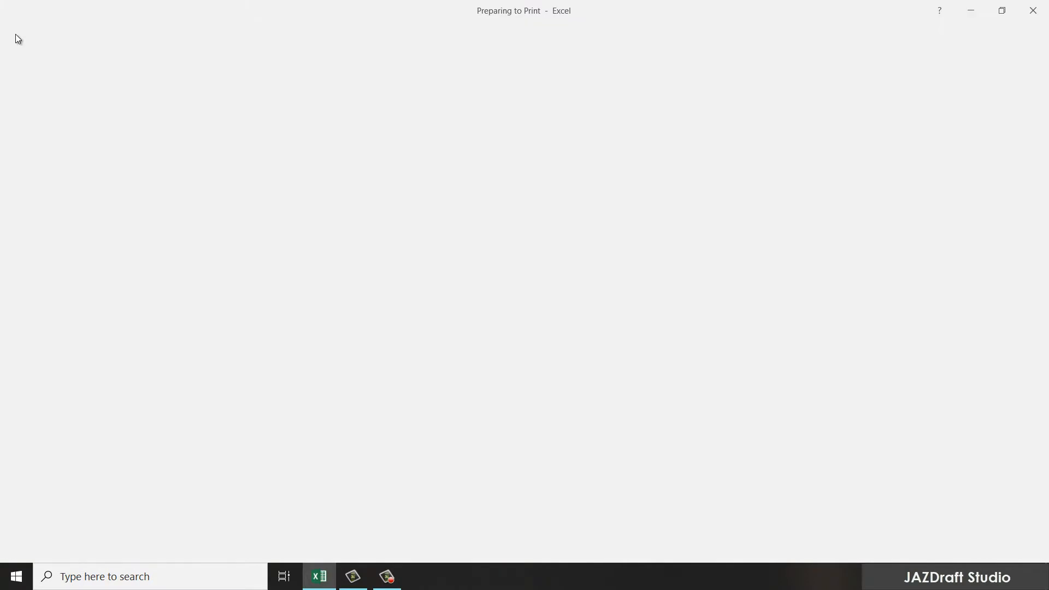
Step: Preview only the Total Revenue for 2020 block under Print Selection, zoomed to page, then open Page Setup
{"action": "left_click", "coordinate": [36, 177]}
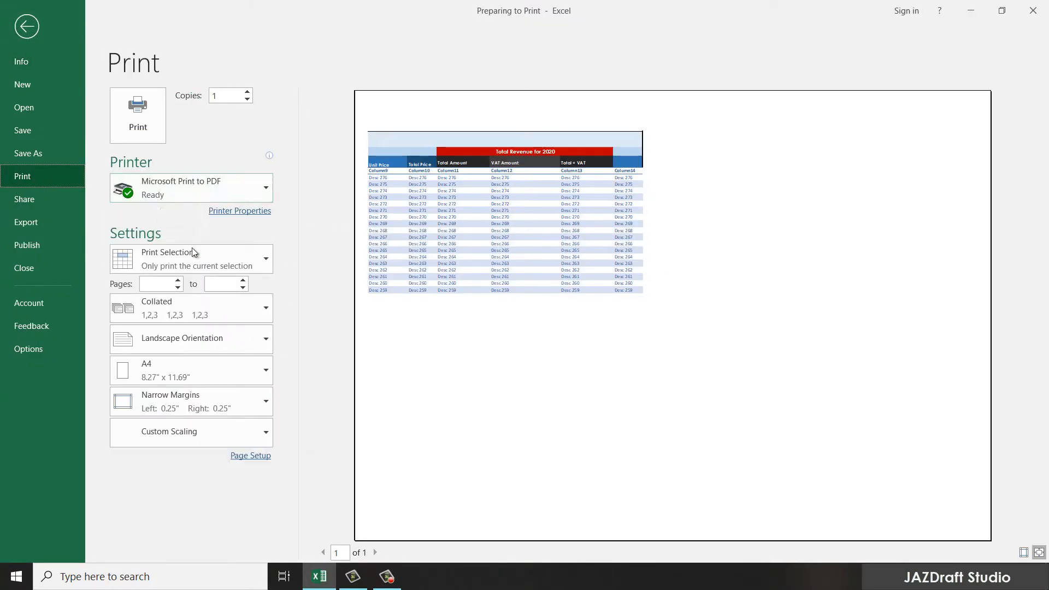
{"action": "left_click", "coordinate": [168, 260]}
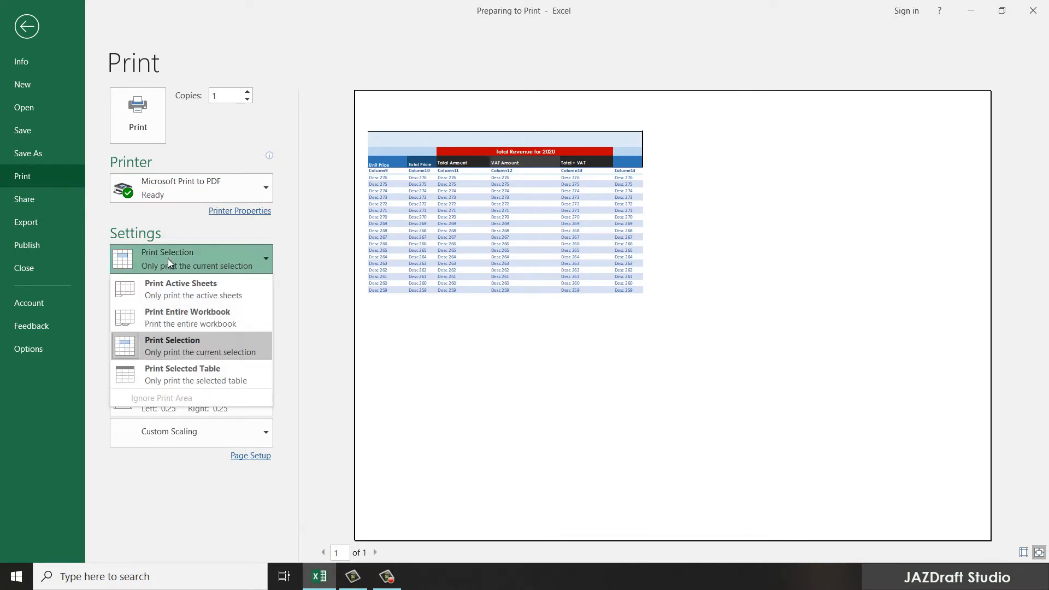
{"action": "left_click", "coordinate": [160, 349]}
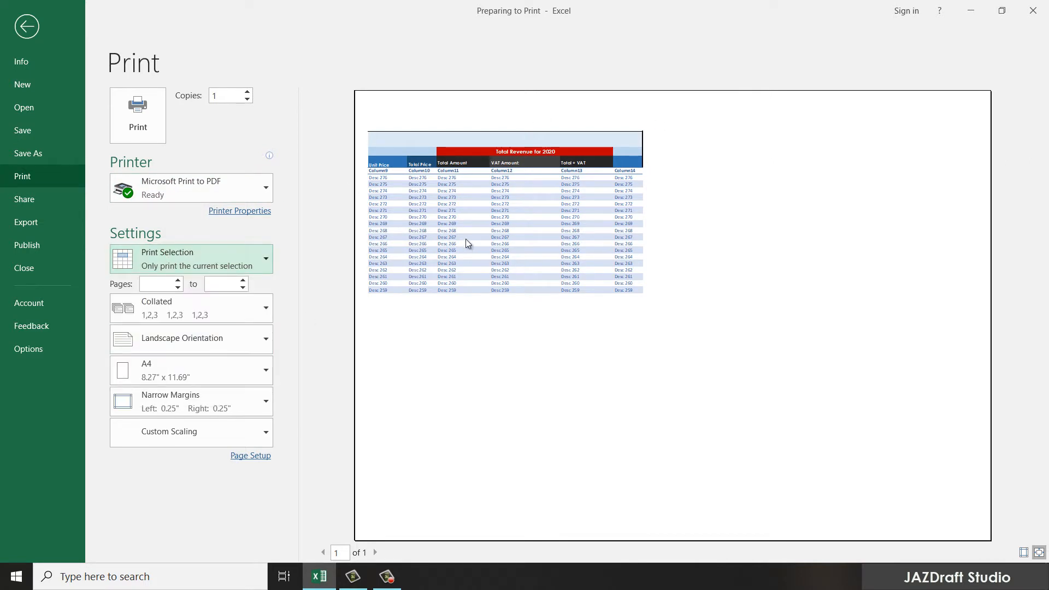
{"action": "left_click", "coordinate": [529, 204]}
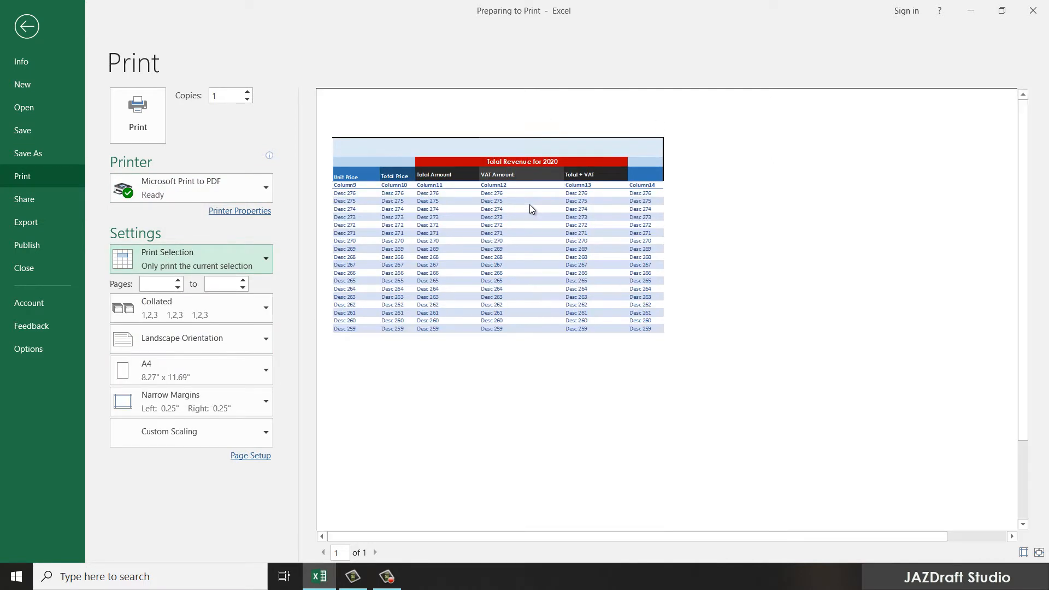
{"action": "left_click", "coordinate": [257, 256]}
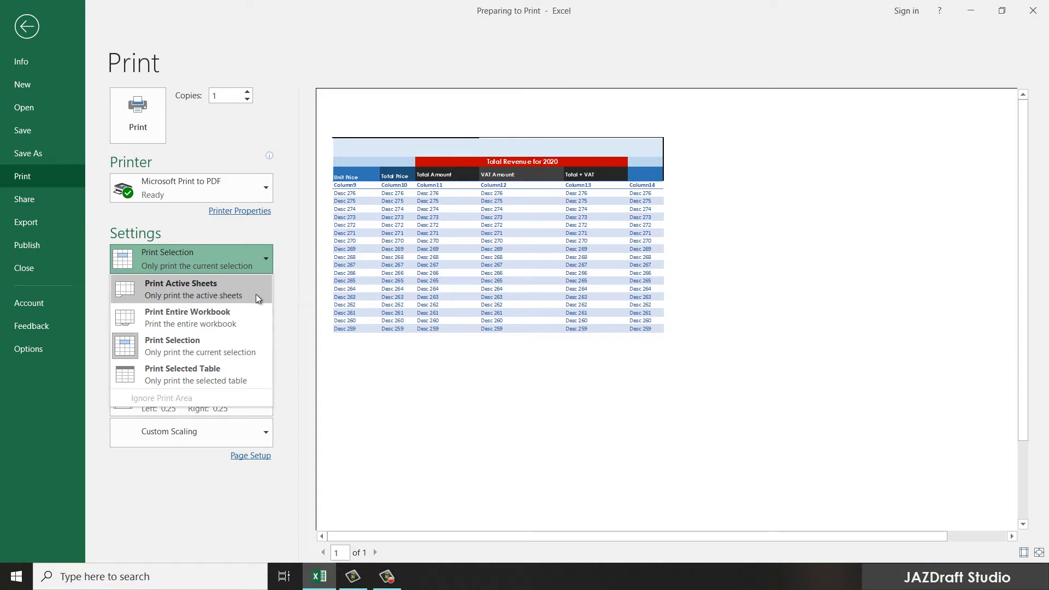
{"action": "left_click", "coordinate": [290, 298]}
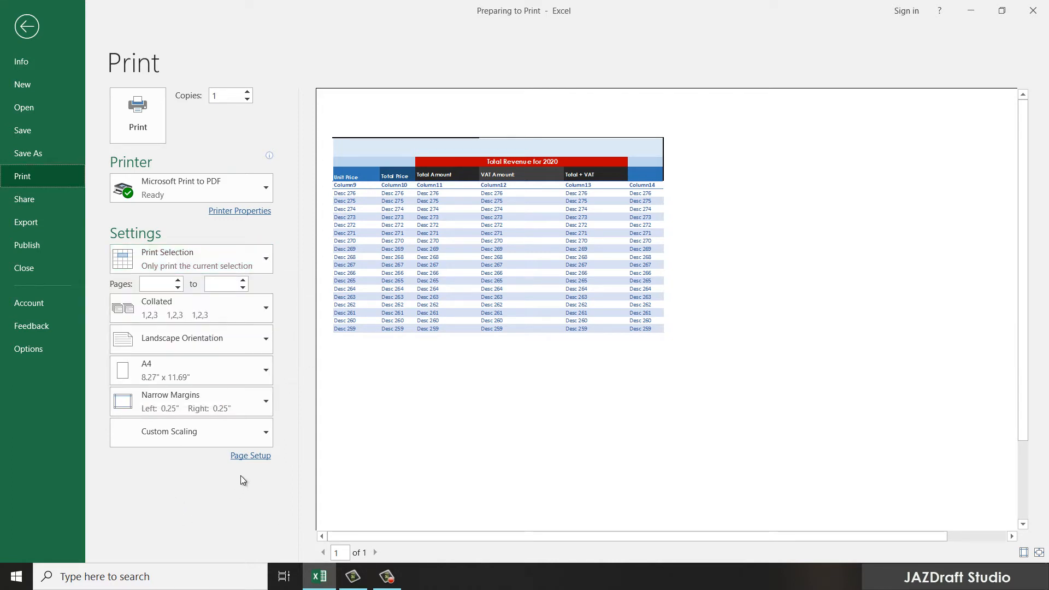
{"action": "left_click", "coordinate": [251, 456]}
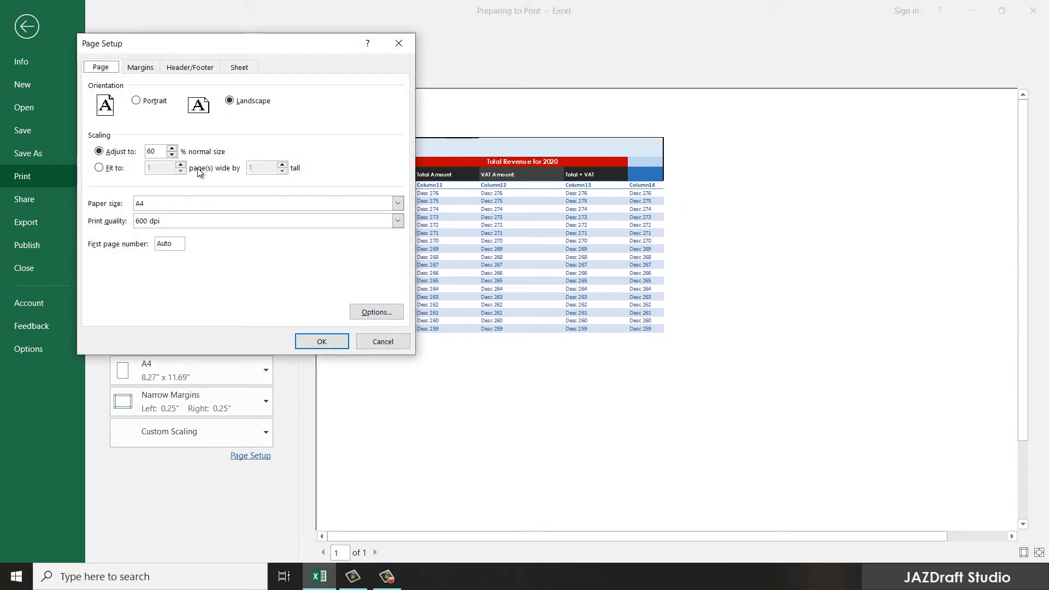
Step: Change Adjust to % normal size to 100 in Page Setup and apply it
{"action": "left_click", "coordinate": [172, 148]}
{"action": "type", "text": "1000"}
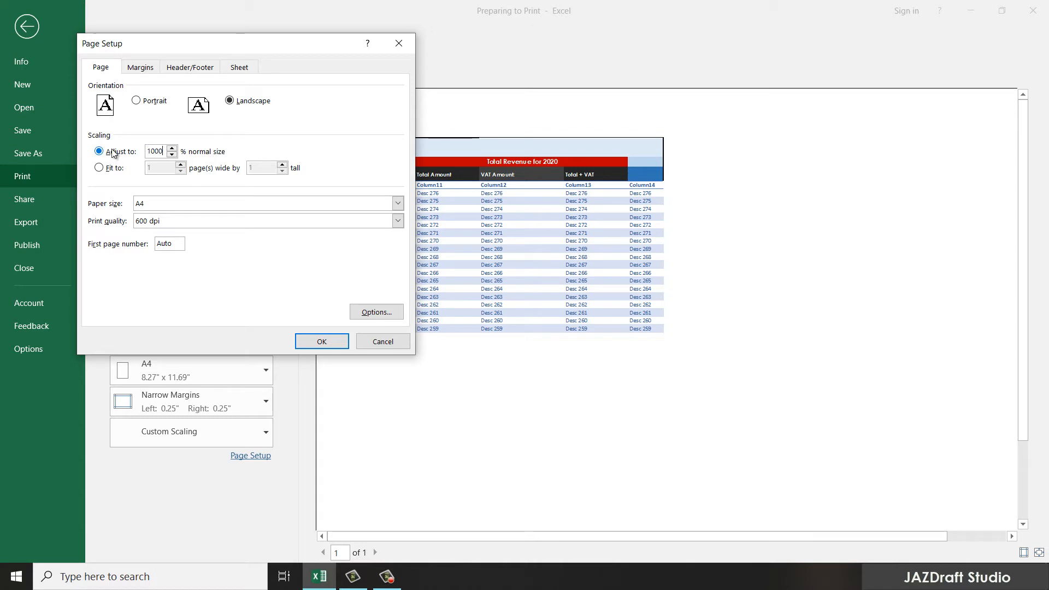
{"action": "key", "text": "BackSpace"}
{"action": "left_click", "coordinate": [318, 342]}
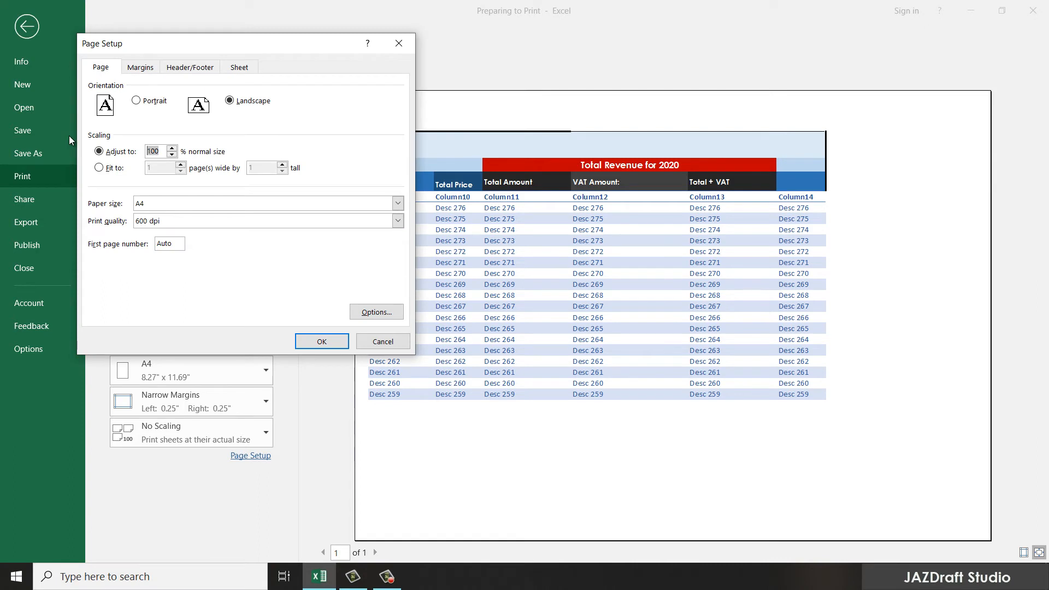
{"action": "left_click", "coordinate": [321, 341]}
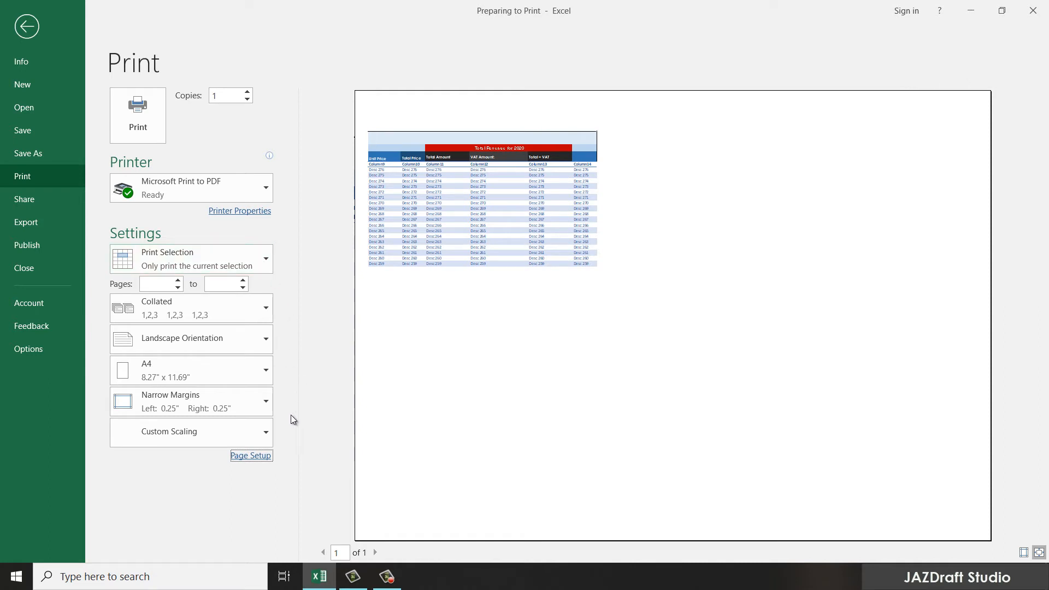
Step: Choose the preset 'Page 1 of ?' header on the Header/Footer tab and confirm Page Setup
{"action": "left_click", "coordinate": [267, 456]}
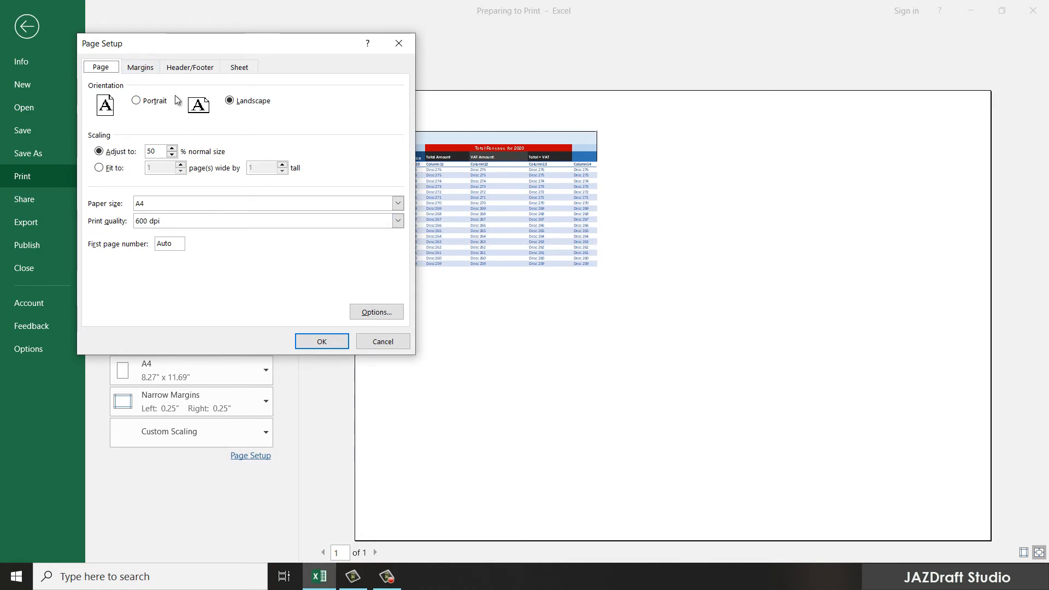
{"action": "left_click", "coordinate": [197, 70]}
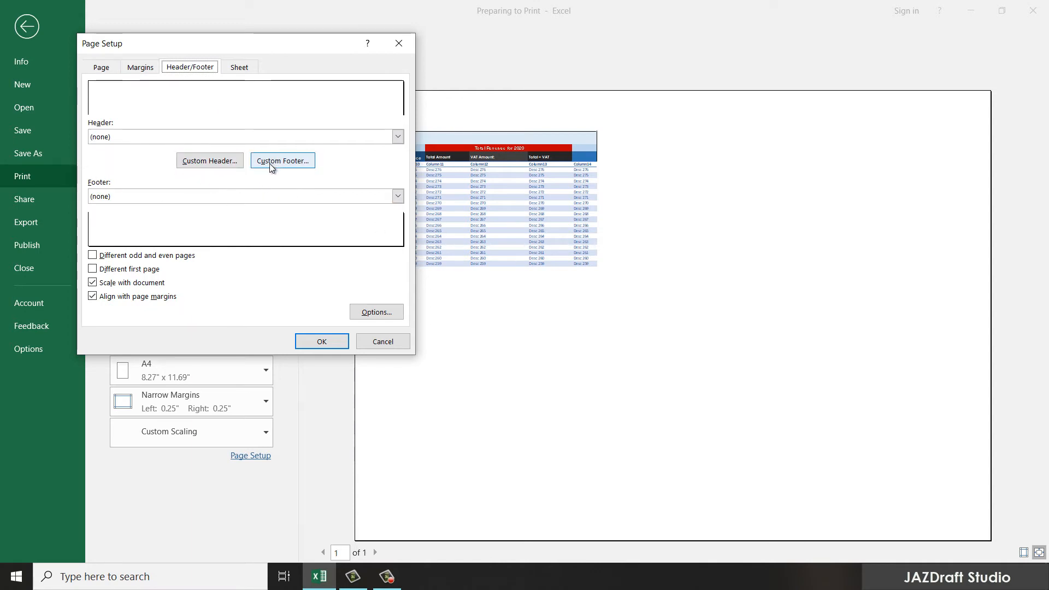
{"action": "left_click", "coordinate": [197, 165]}
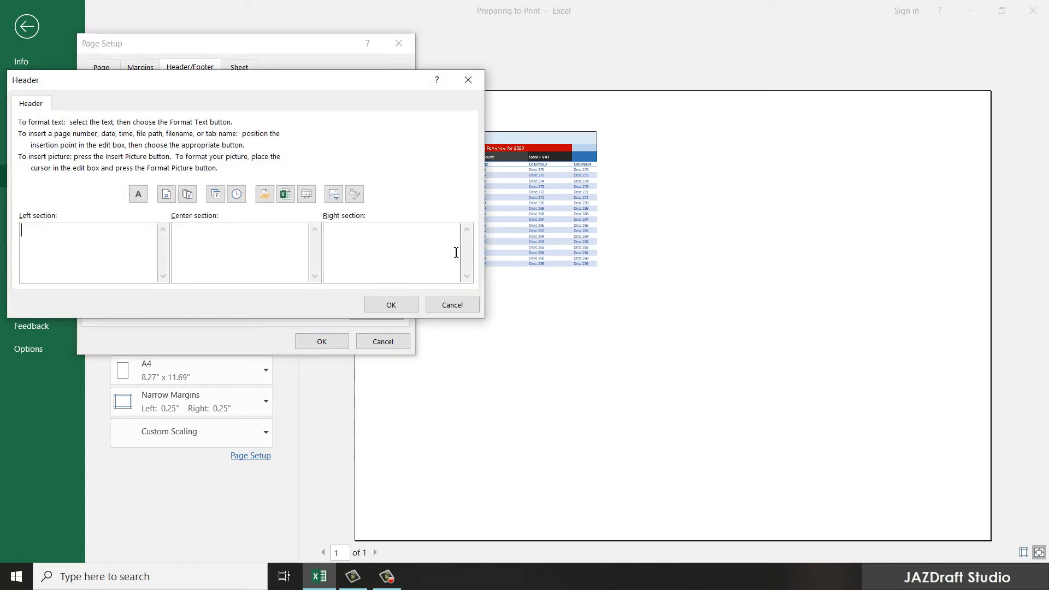
{"action": "left_click", "coordinate": [468, 80]}
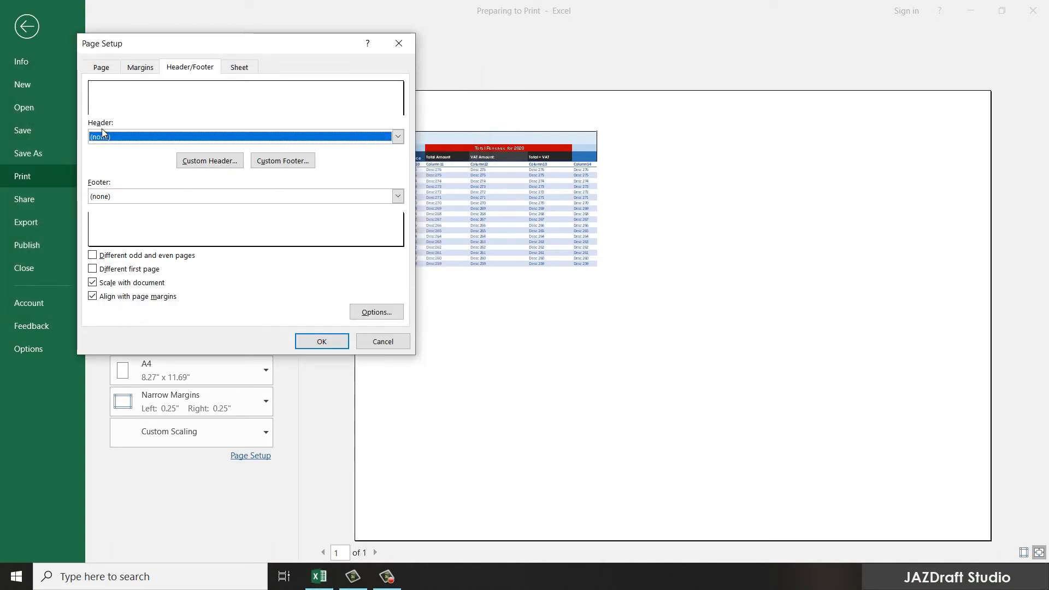
{"action": "left_click", "coordinate": [398, 136]}
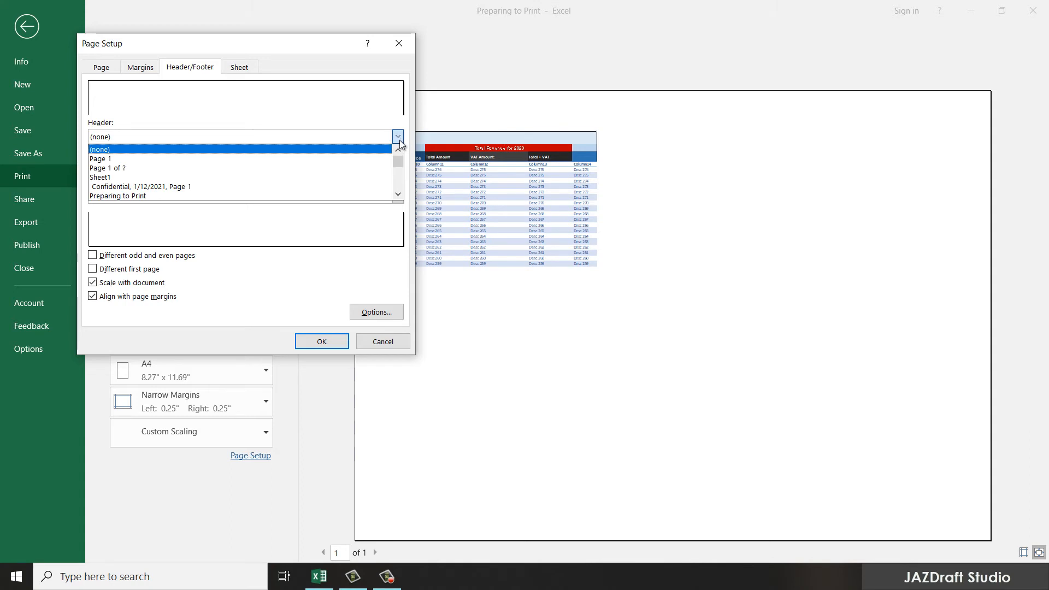
{"action": "left_click", "coordinate": [122, 168]}
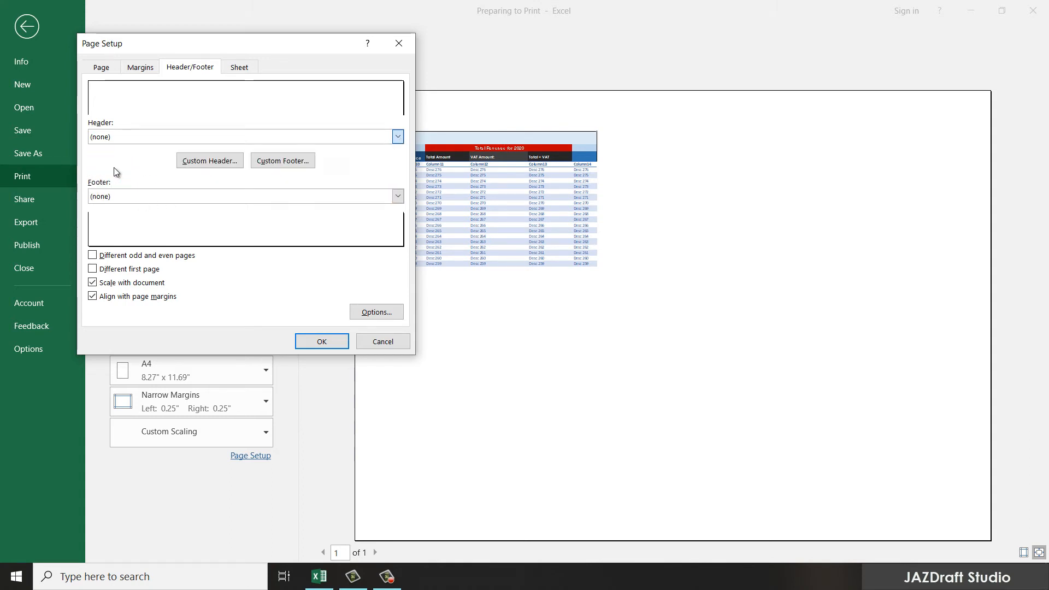
{"action": "left_click", "coordinate": [398, 137]}
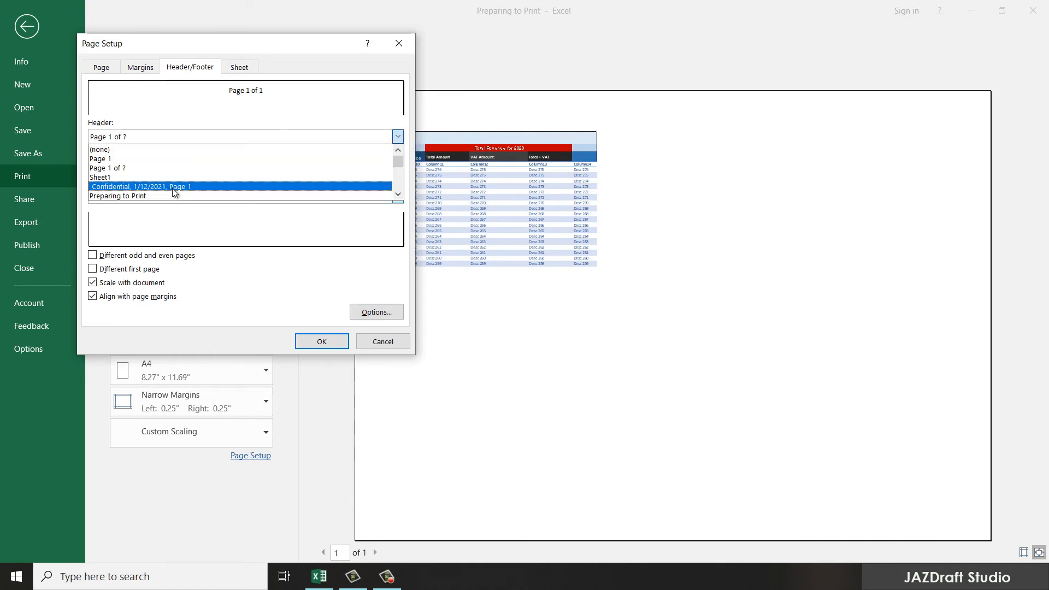
{"action": "left_click", "coordinate": [109, 168]}
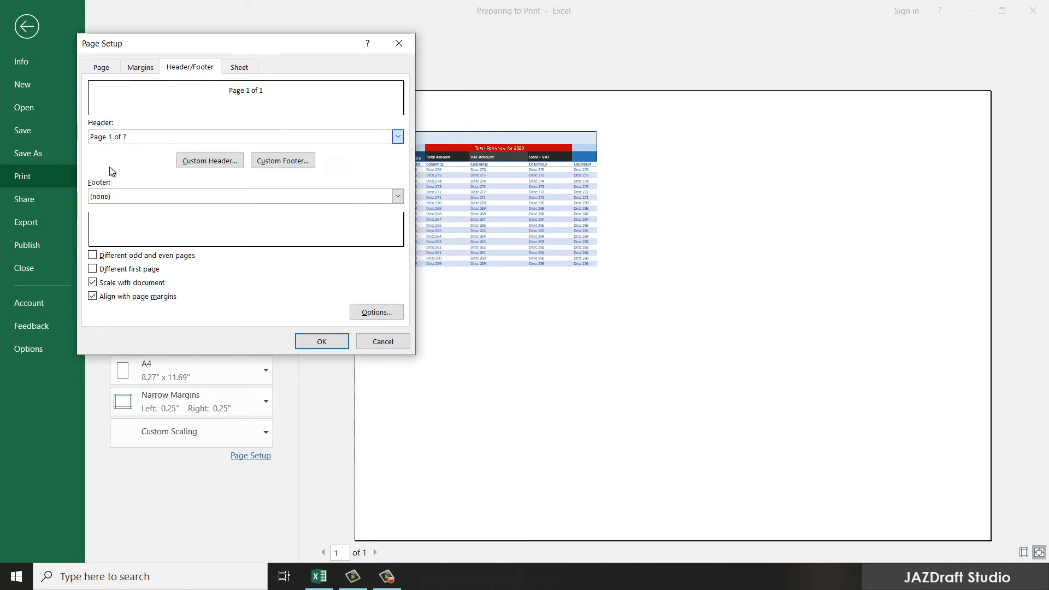
{"action": "left_click", "coordinate": [322, 342]}
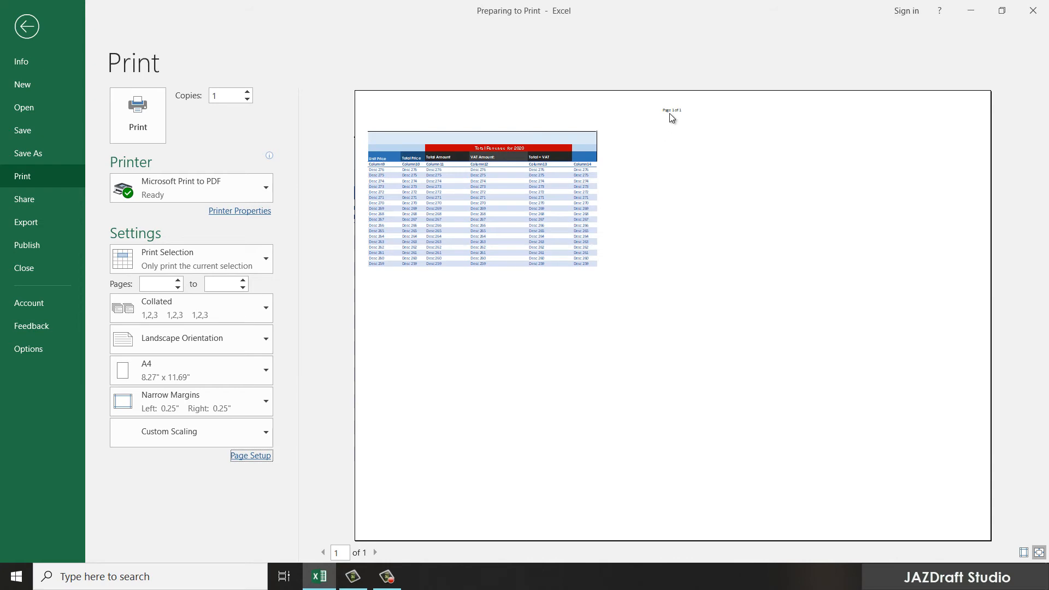
Step: Clear the cell selection and change Print Selection to Print Active Sheets, previewing 5 pages
{"action": "left_click", "coordinate": [27, 26]}
{"action": "left_click", "coordinate": [43, 157]}
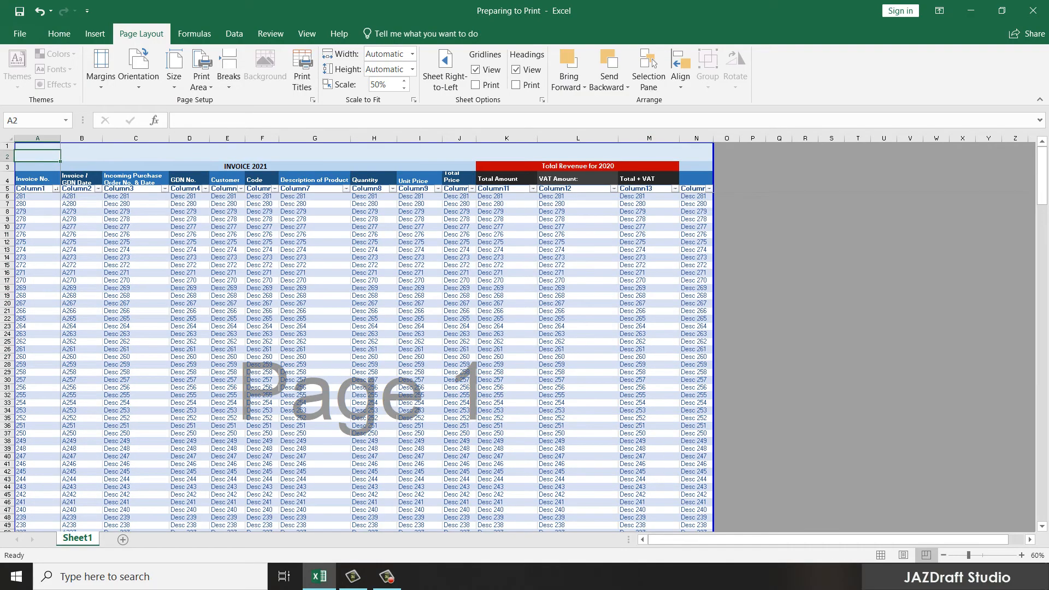
{"action": "left_click", "coordinate": [20, 34]}
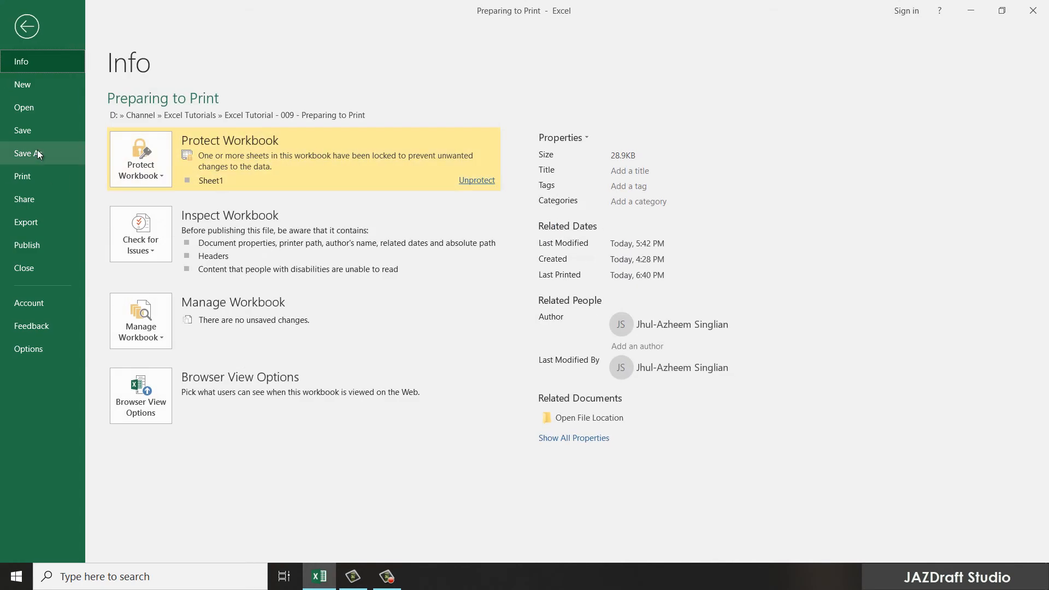
{"action": "left_click", "coordinate": [38, 178]}
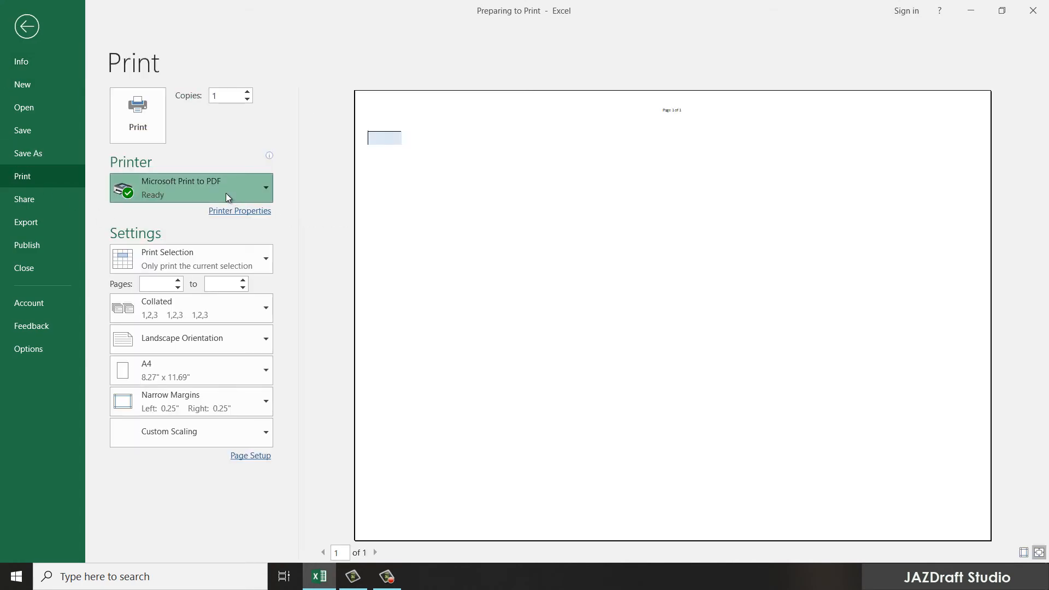
{"action": "left_click", "coordinate": [226, 195]}
{"action": "left_click", "coordinate": [224, 196]}
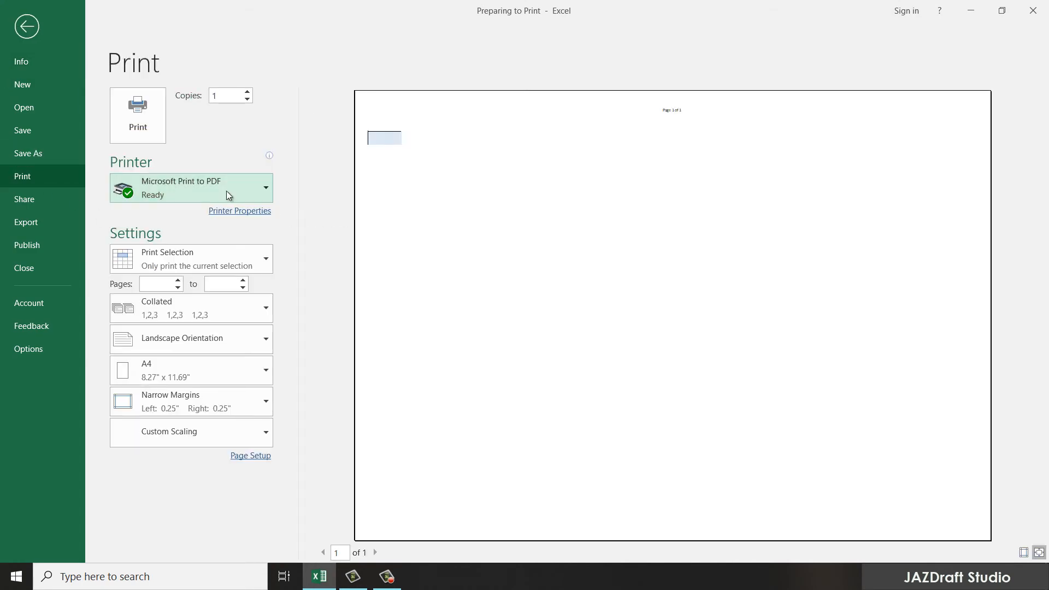
{"action": "left_click", "coordinate": [196, 266]}
{"action": "left_click", "coordinate": [169, 295]}
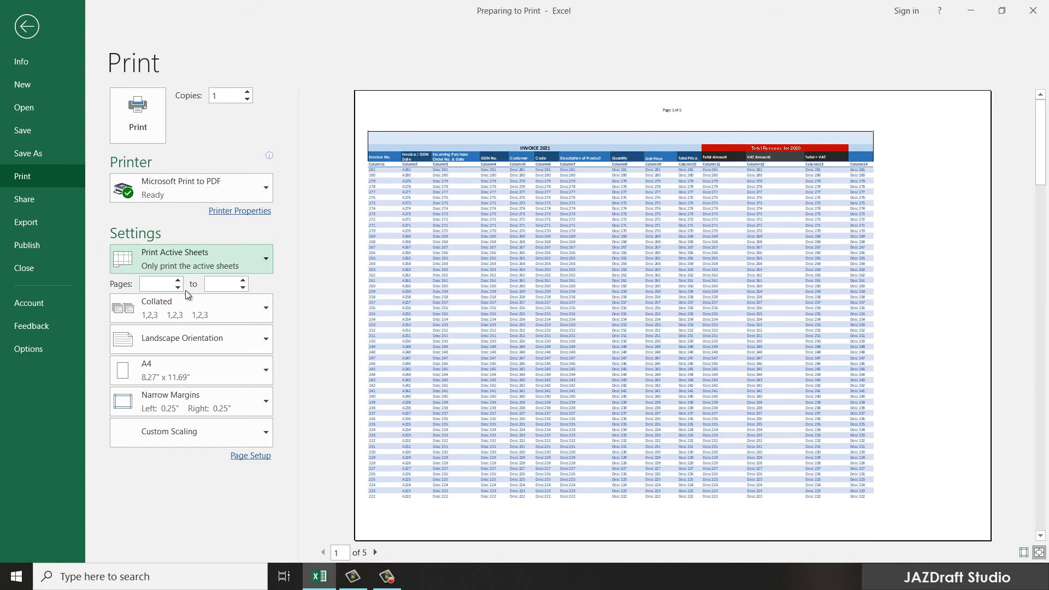
{"action": "left_click", "coordinate": [250, 456]}
Step: Scale the printout to 60% and zoom into page 1 of the print preview
{"action": "left_click", "coordinate": [101, 152]}
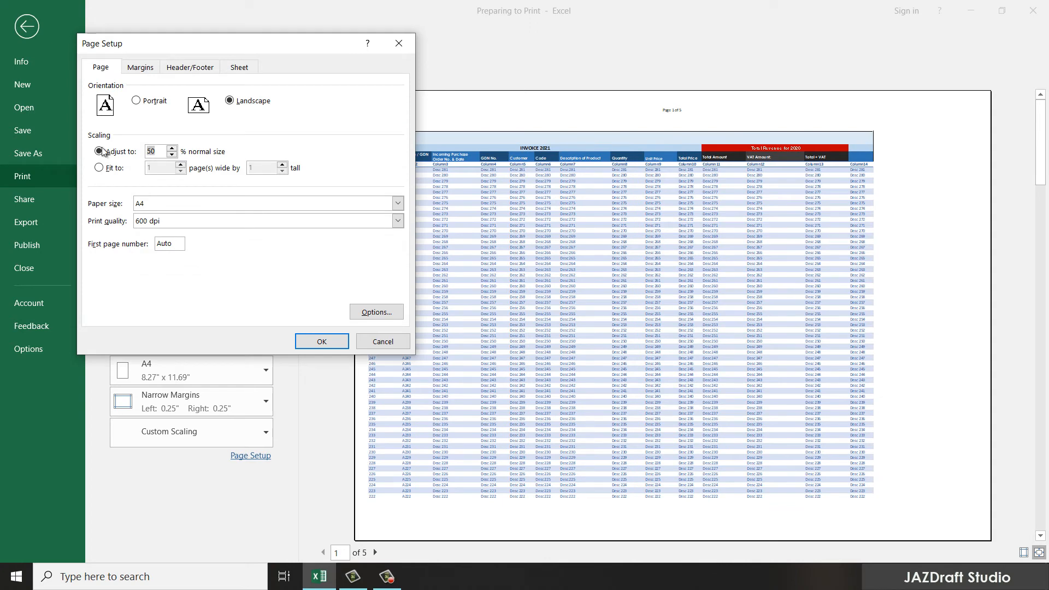
{"action": "key", "text": "Return"}
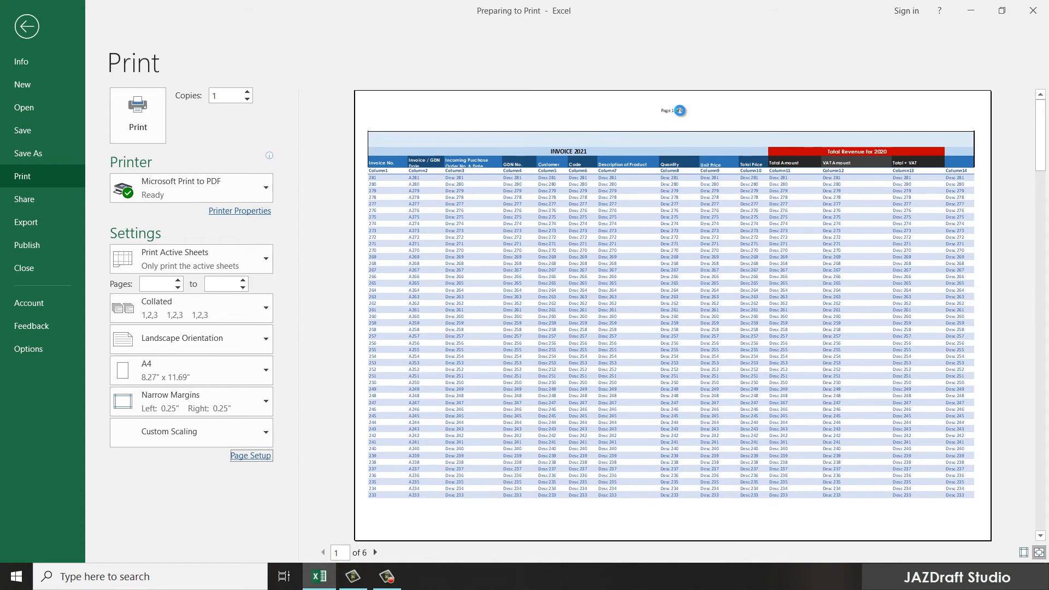
{"action": "left_click", "coordinate": [681, 114]}
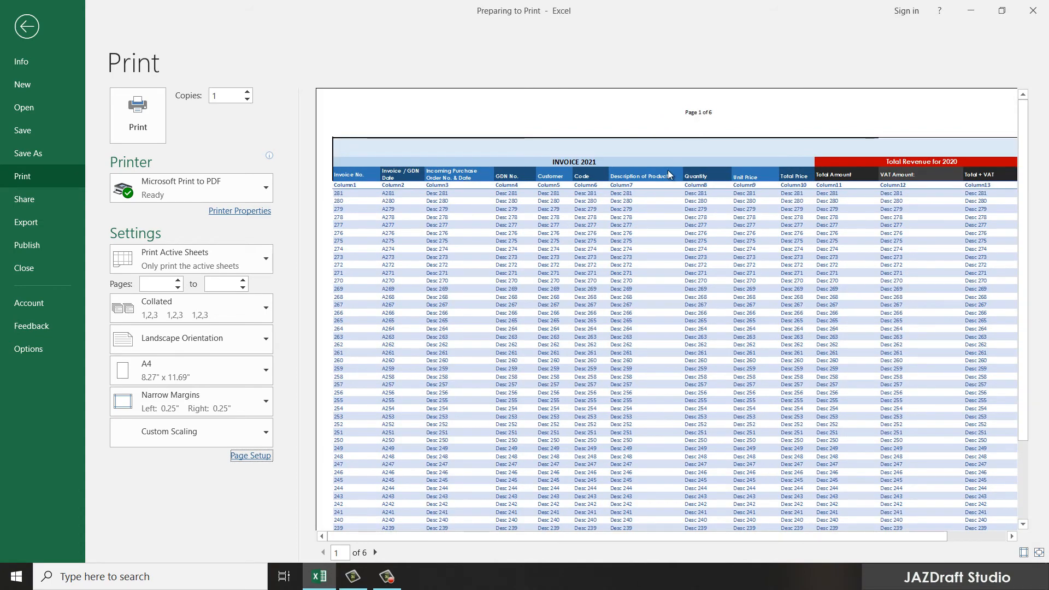
{"action": "scroll", "coordinate": [681, 317], "scroll_direction": "down", "scroll_amount": 1}
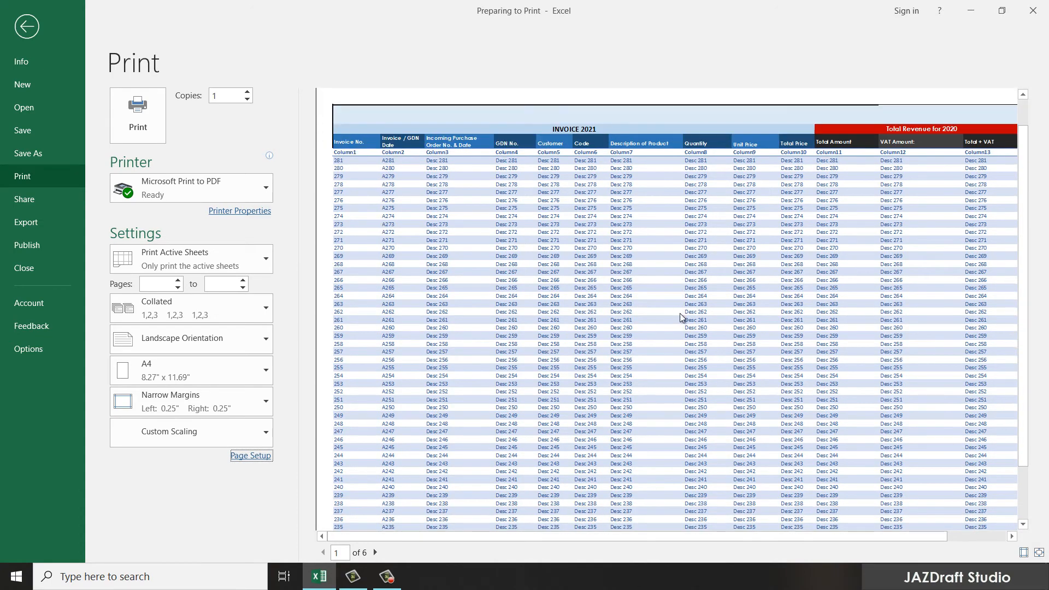
{"action": "scroll", "coordinate": [681, 316], "scroll_direction": "down", "scroll_amount": 2}
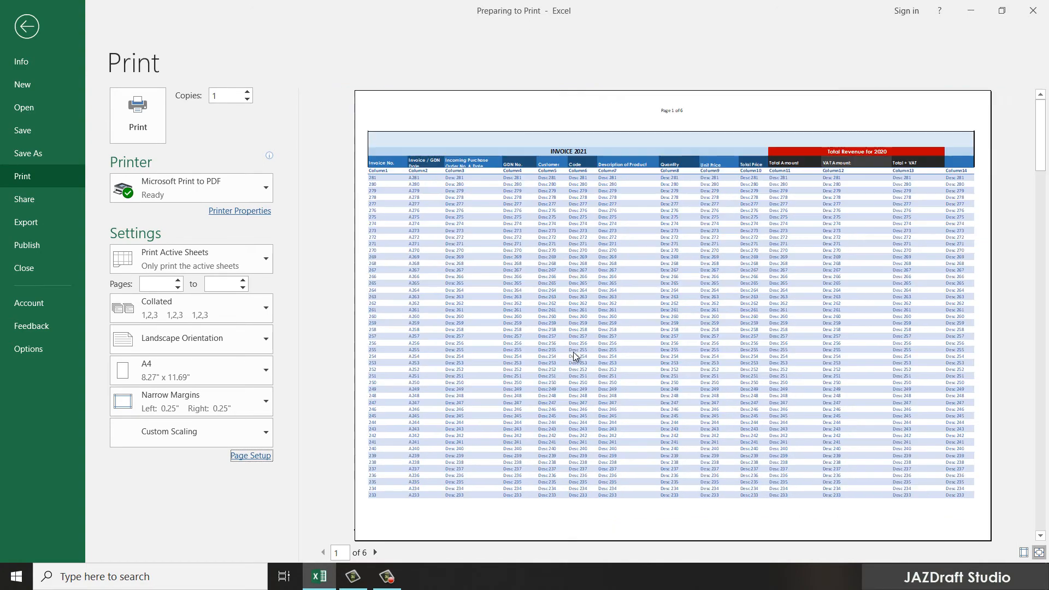
{"action": "left_click", "coordinate": [569, 366]}
Step: Page through the six 'Page N of 6' preview pages, then return to the worksheet
{"action": "scroll", "coordinate": [593, 363], "scroll_direction": "down", "scroll_amount": 1}
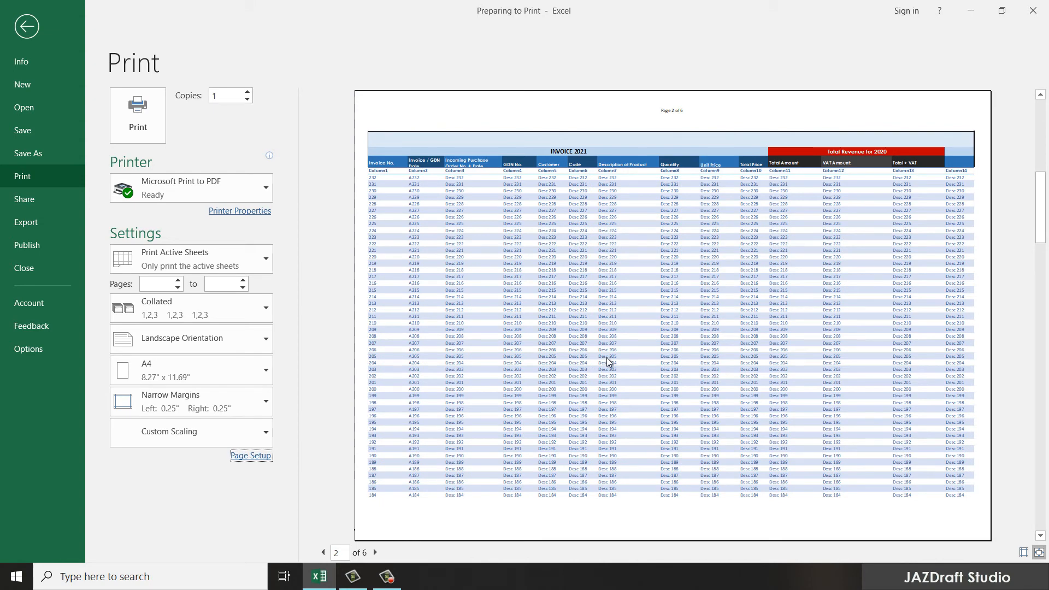
{"action": "scroll", "coordinate": [608, 362], "scroll_direction": "down", "scroll_amount": 2}
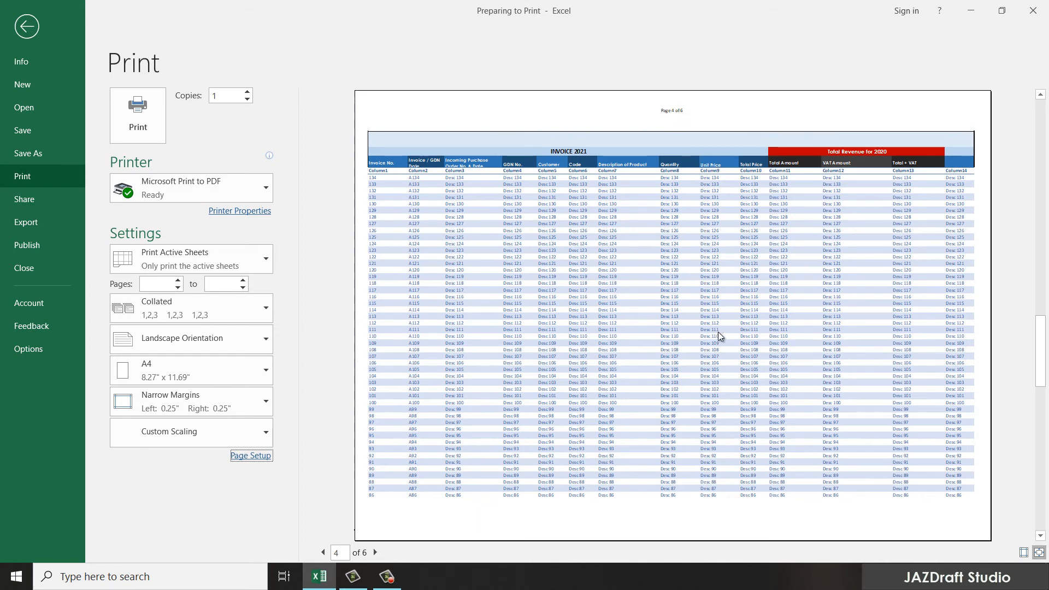
{"action": "scroll", "coordinate": [705, 303], "scroll_direction": "down", "scroll_amount": 1}
{"action": "scroll", "coordinate": [704, 298], "scroll_direction": "down", "scroll_amount": 1}
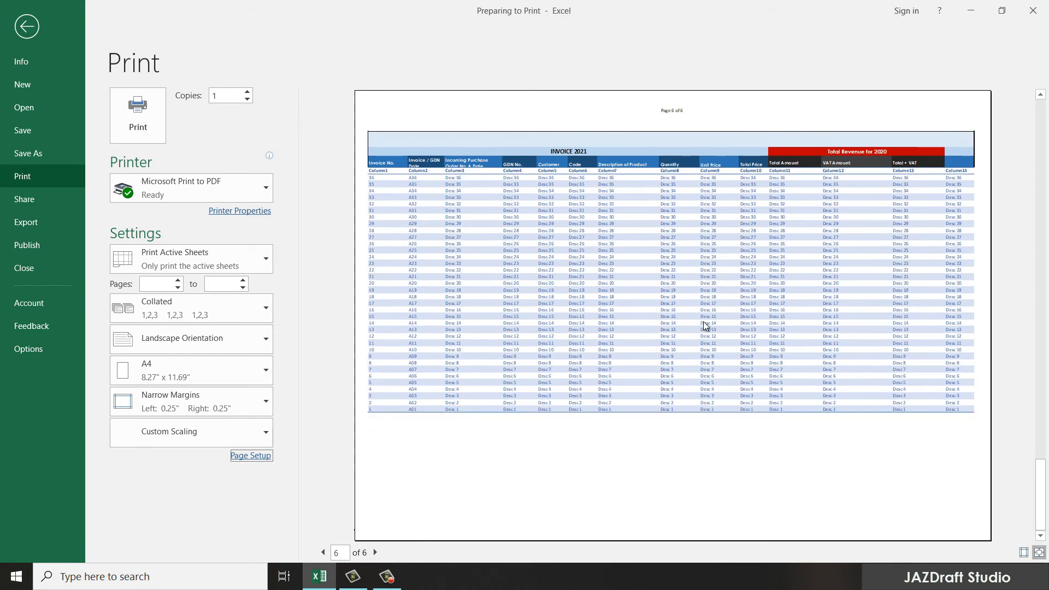
{"action": "left_click", "coordinate": [27, 27]}
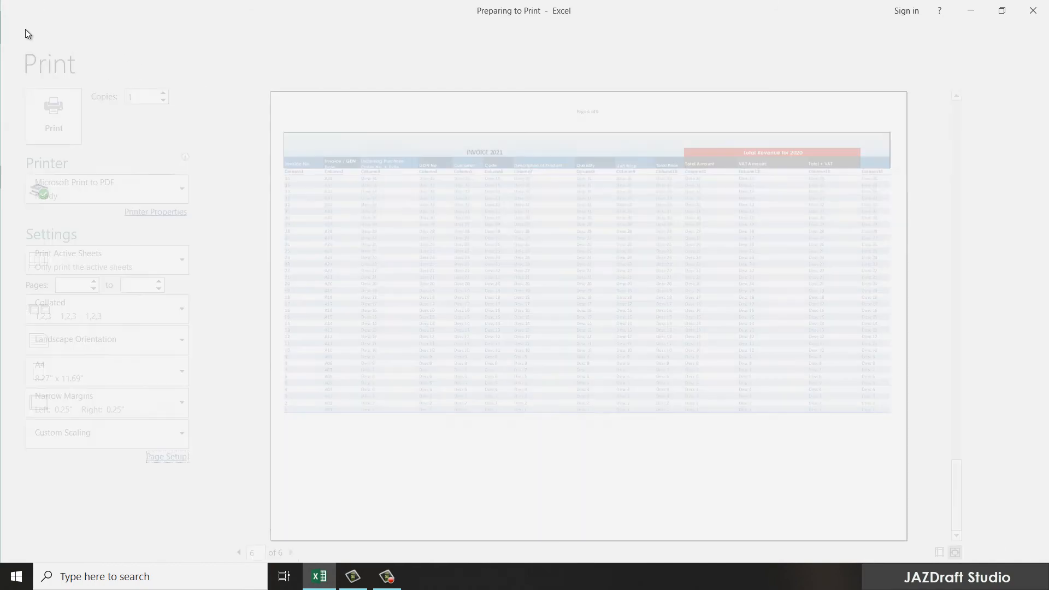
Step: Show the invoice in Page Layout view, accepting that frozen panes get unfrozen
{"action": "scroll", "coordinate": [170, 200], "scroll_direction": "up", "scroll_amount": 4}
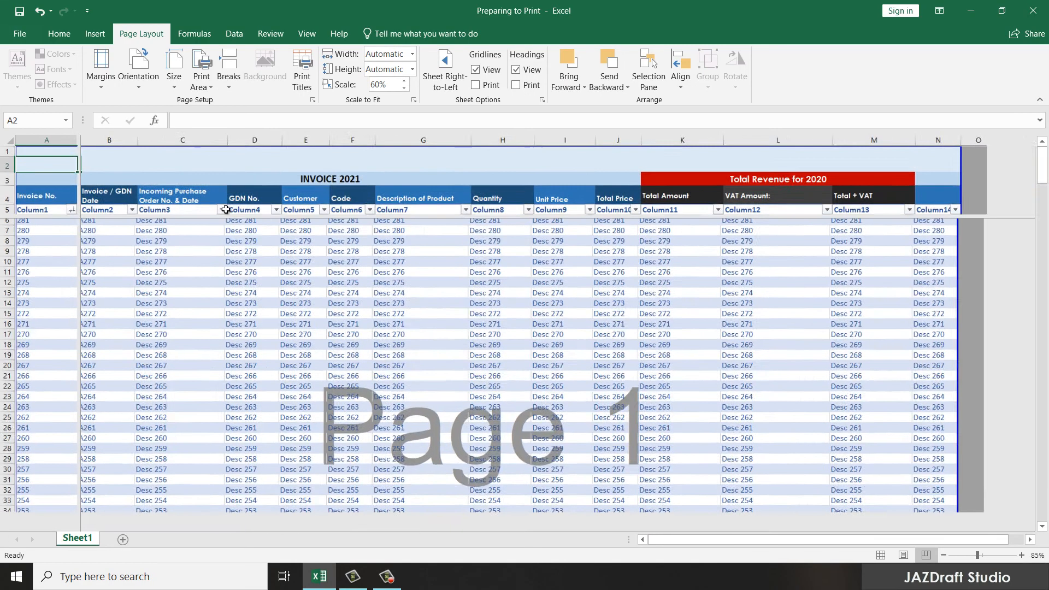
{"action": "left_click", "coordinate": [877, 555]}
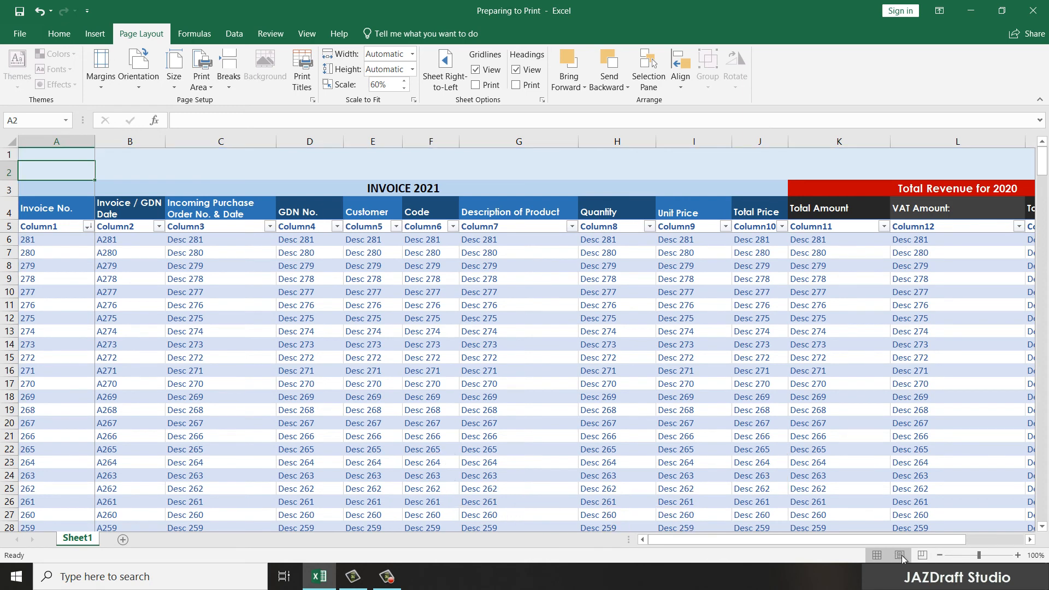
{"action": "left_click", "coordinate": [899, 554]}
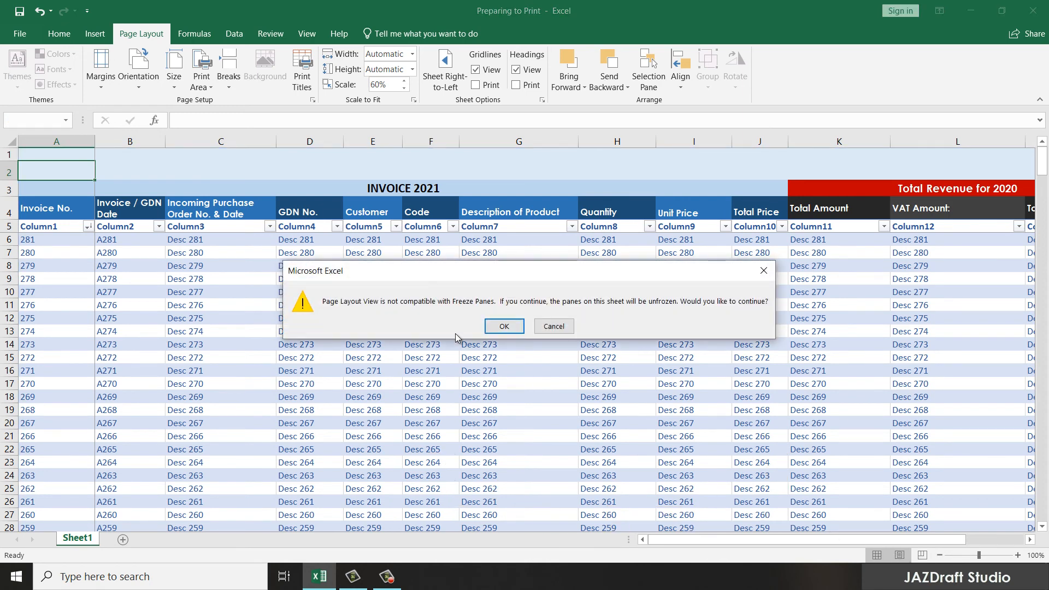
{"action": "left_click", "coordinate": [504, 326]}
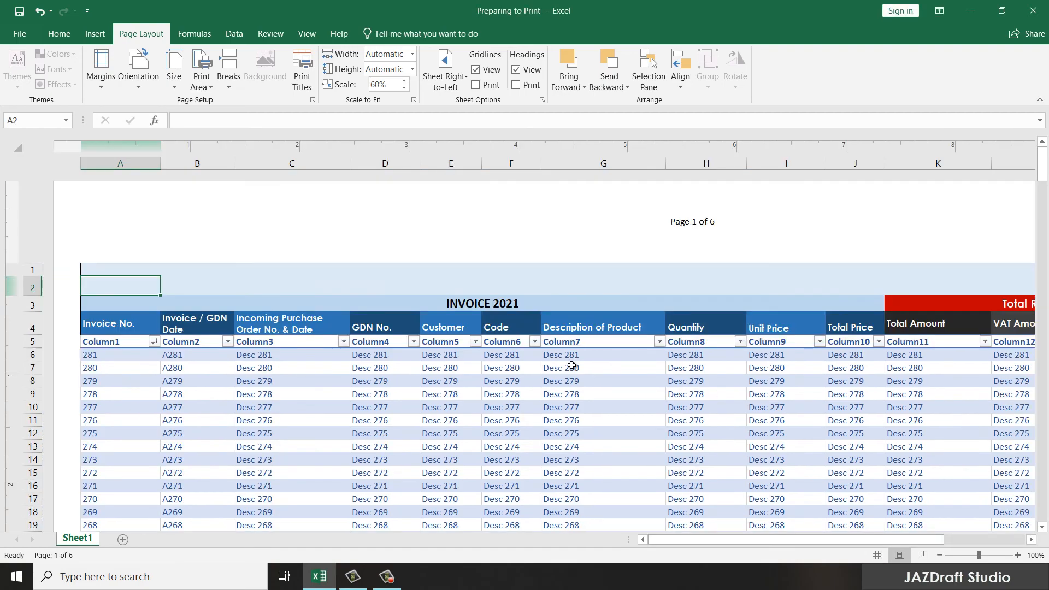
Step: Review the 'Page 1 of 6' page layout, then go back to Normal view
{"action": "scroll", "coordinate": [683, 354], "scroll_direction": "down", "scroll_amount": 5}
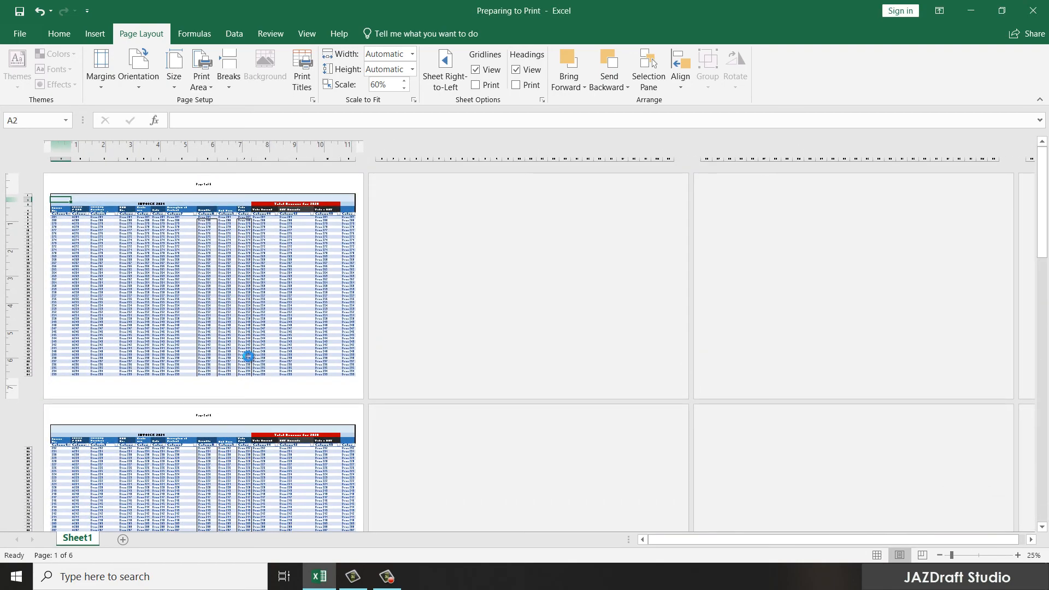
{"action": "scroll", "coordinate": [248, 354], "scroll_direction": "up", "scroll_amount": 5}
{"action": "scroll", "coordinate": [321, 335], "scroll_direction": "down", "scroll_amount": 4}
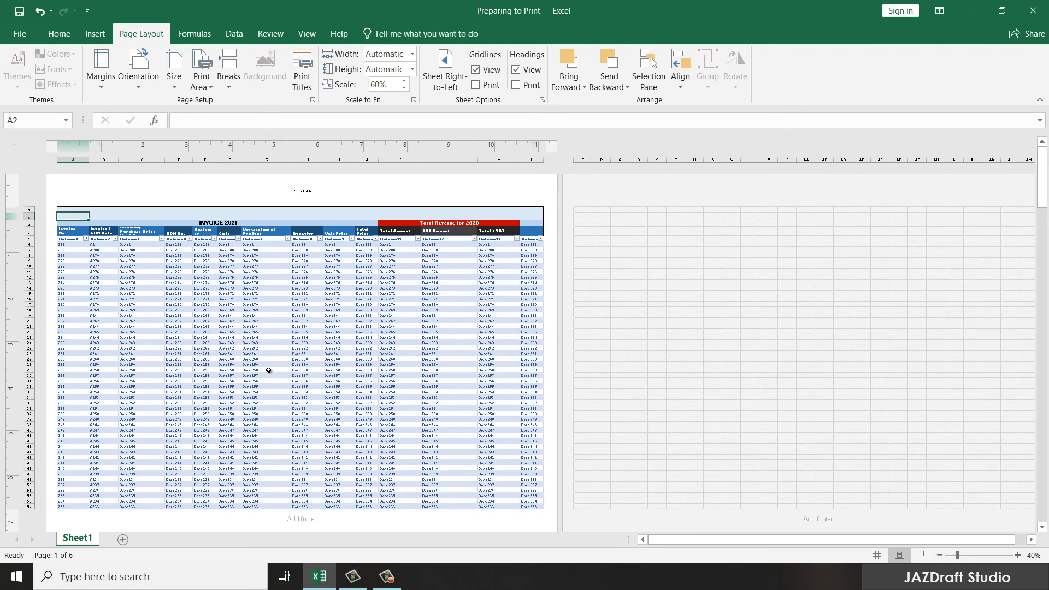
{"action": "scroll", "coordinate": [268, 371], "scroll_direction": "down", "scroll_amount": 5}
{"action": "scroll", "coordinate": [276, 366], "scroll_direction": "up", "scroll_amount": 5}
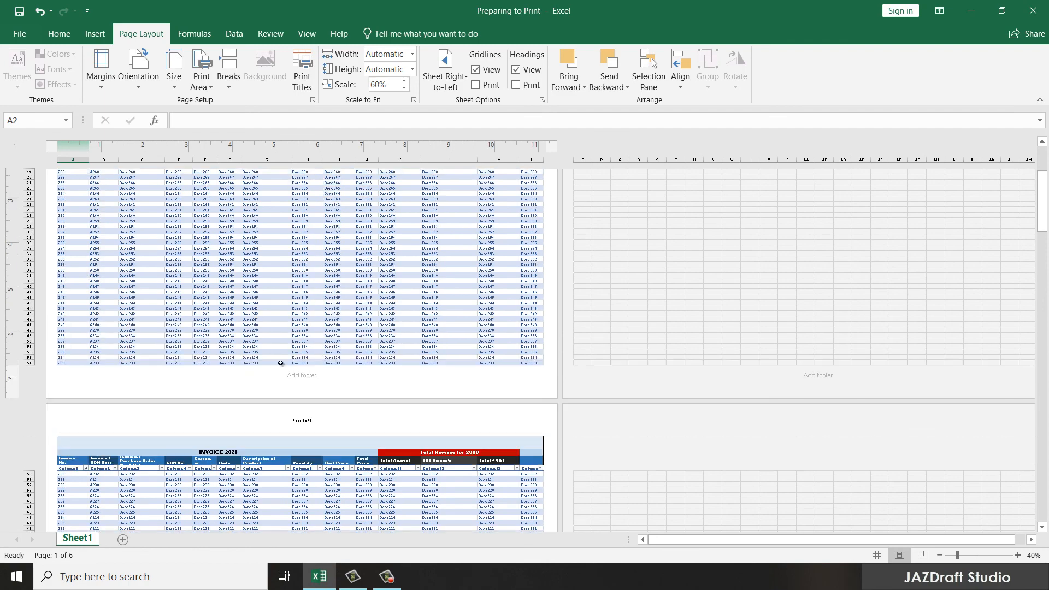
{"action": "left_click", "coordinate": [876, 555]}
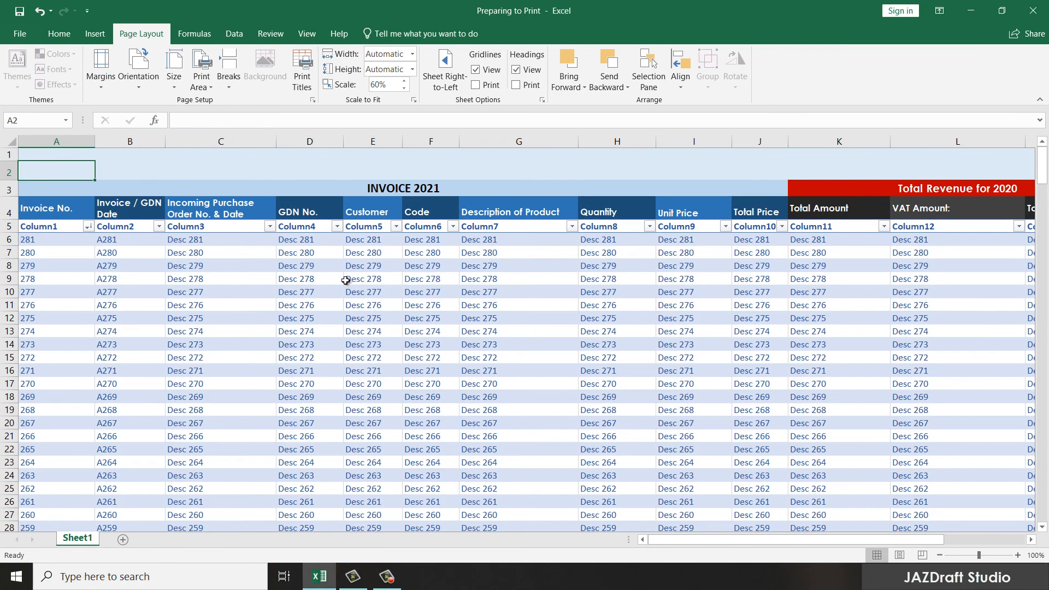